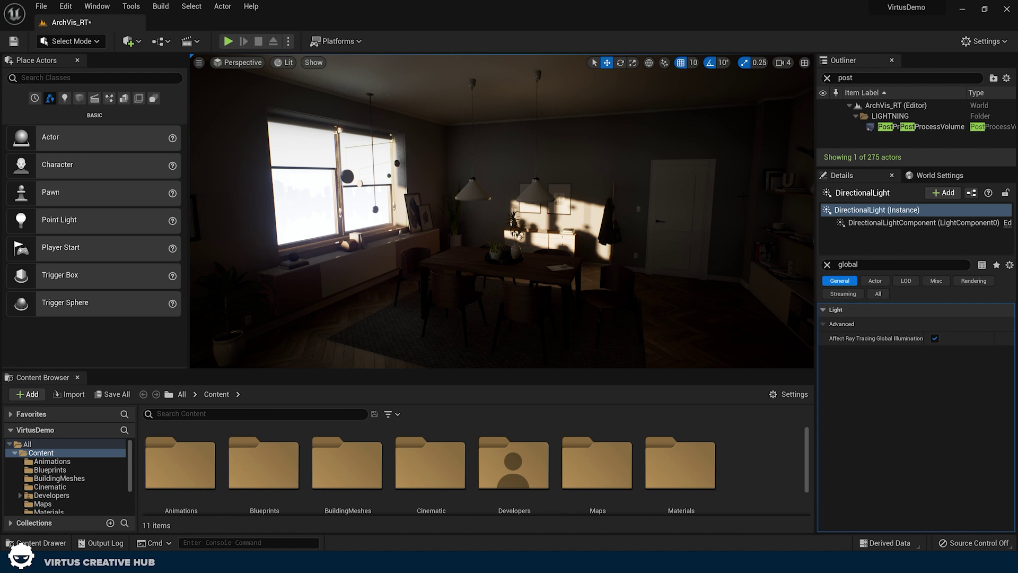
- Select the PostProcessVolume and clear the "global" property filter to review its full list of settings
{"action": "left_click", "coordinate": [882, 130]}
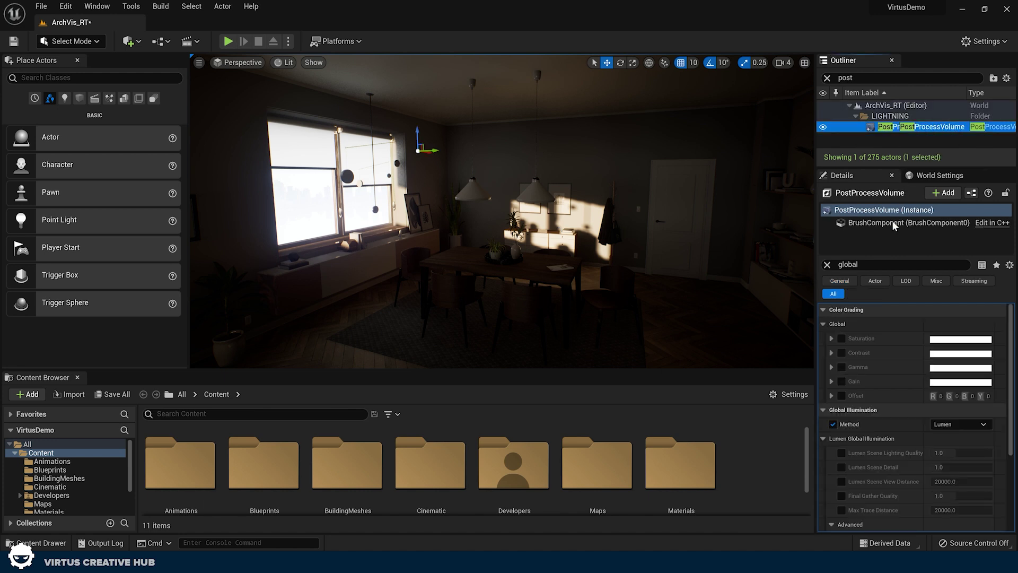
{"action": "left_click", "coordinate": [827, 264]}
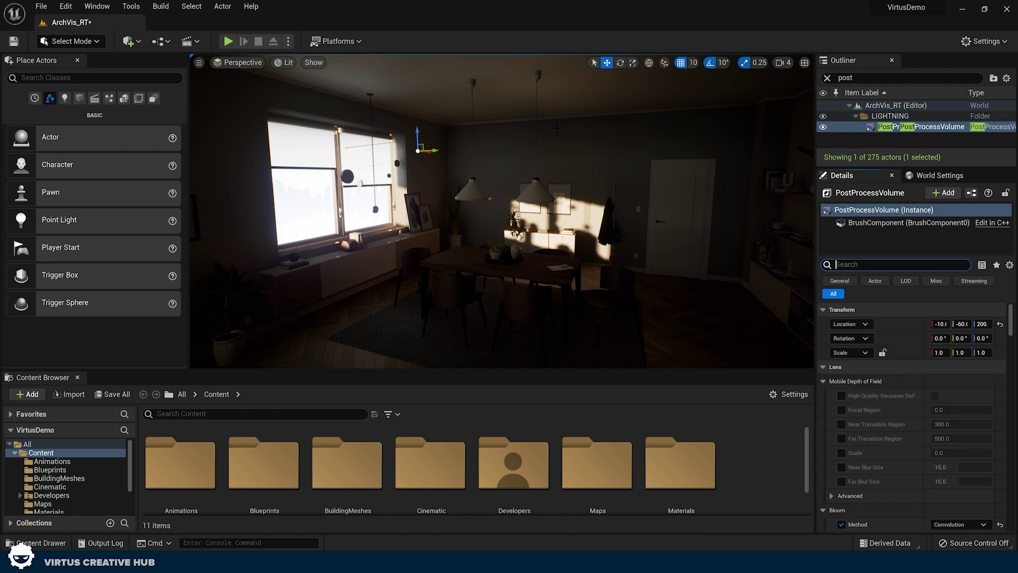
{"action": "type", "text": "g"}
{"action": "right_click_drag", "start_coordinate": [557, 127], "coordinate": [574, 137]}
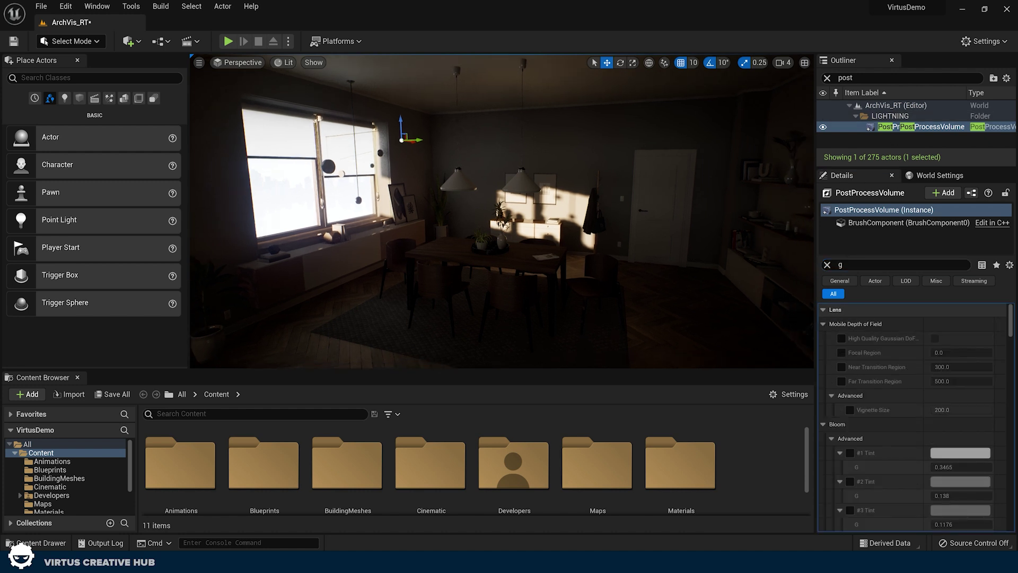
- Select the DirectionalLight at the dining room window and set its Indirect Lighting Intensity to 10
{"action": "left_click", "coordinate": [318, 171]}
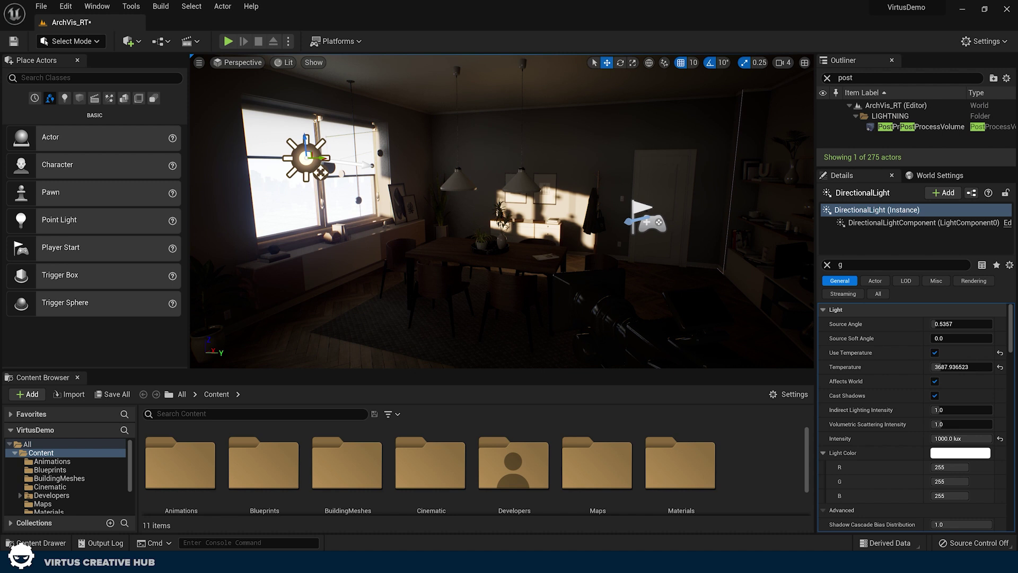
{"action": "left_click", "coordinate": [946, 410]}
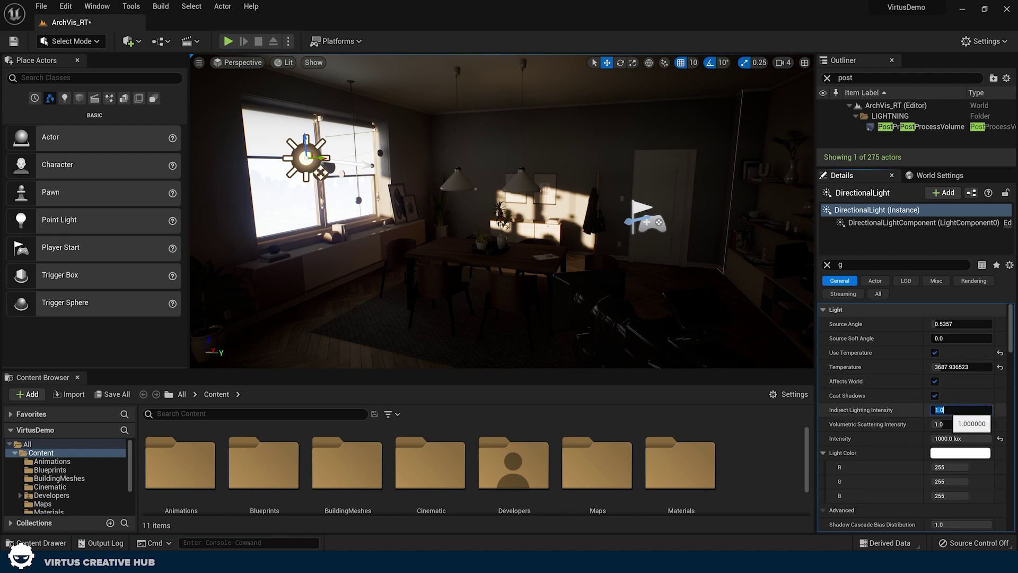
{"action": "type", "text": "10"}
{"action": "key", "text": "Return"}
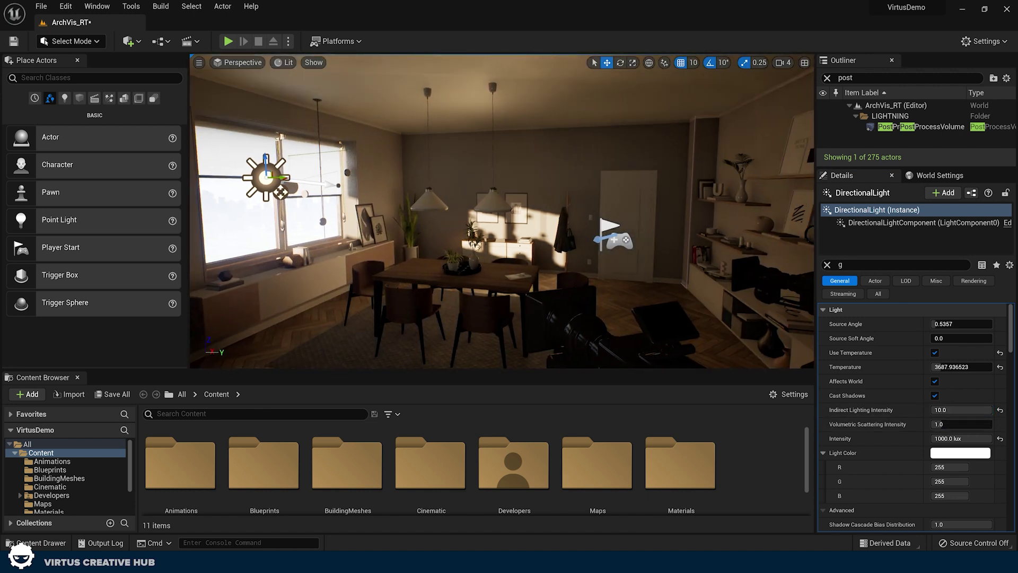
- Examine the dining room's lighting from several angles, with the editor icons both hidden and shown
{"action": "right_click_drag", "start_coordinate": [501, 211], "coordinate": [481, 210]}
{"action": "key", "text": "g"}
{"action": "right_click_drag", "start_coordinate": [334, 195], "coordinate": [281, 218]}
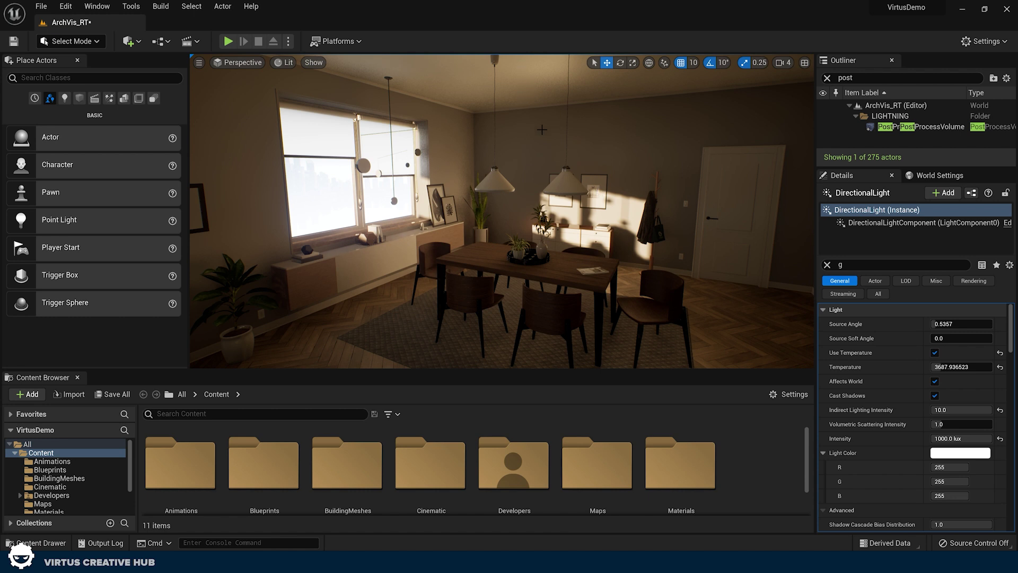
{"action": "right_click_drag", "start_coordinate": [559, 157], "coordinate": [588, 150]}
{"action": "key", "text": "g"}
{"action": "right_click_drag", "start_coordinate": [297, 189], "coordinate": [339, 192]}
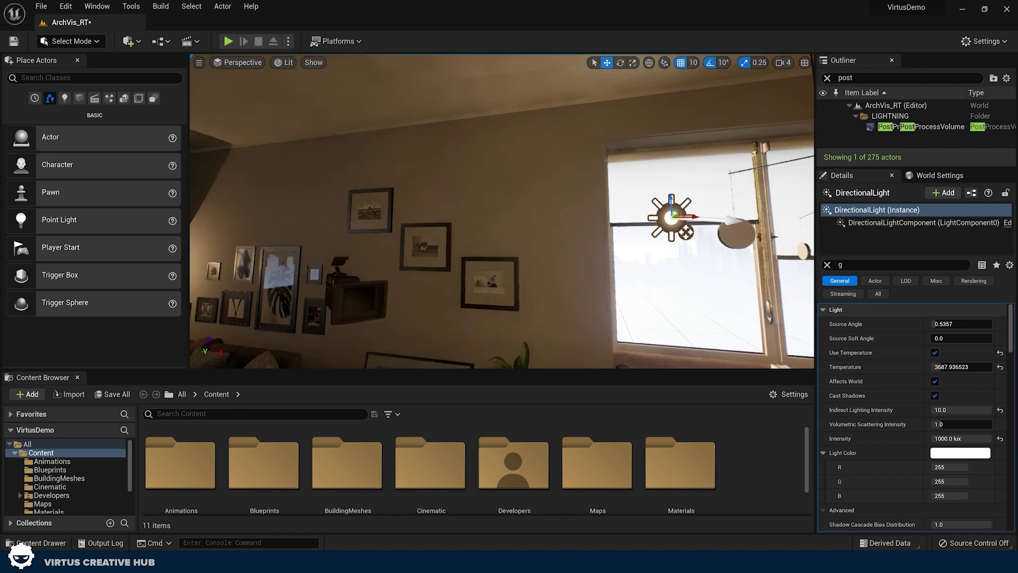
{"action": "right_click_drag", "start_coordinate": [536, 276], "coordinate": [583, 327]}
{"action": "key", "text": "w"}
{"action": "key", "text": "s"}
{"action": "key", "text": "w"}
{"action": "key", "text": "s"}
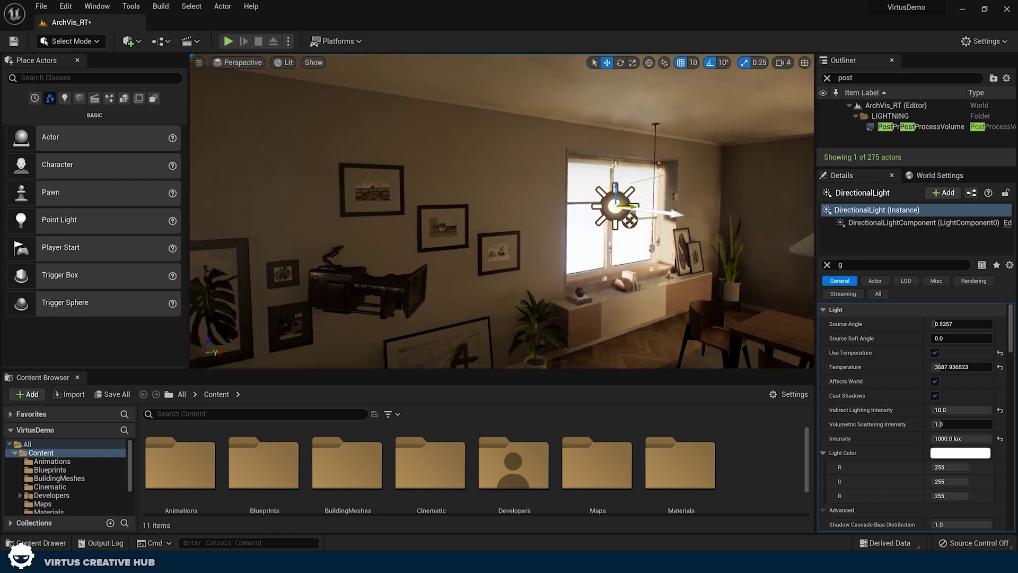
{"action": "right_click_drag", "start_coordinate": [249, 202], "coordinate": [273, 202]}
{"action": "right_click_drag", "start_coordinate": [496, 225], "coordinate": [462, 224]}
{"action": "key", "text": "w"}
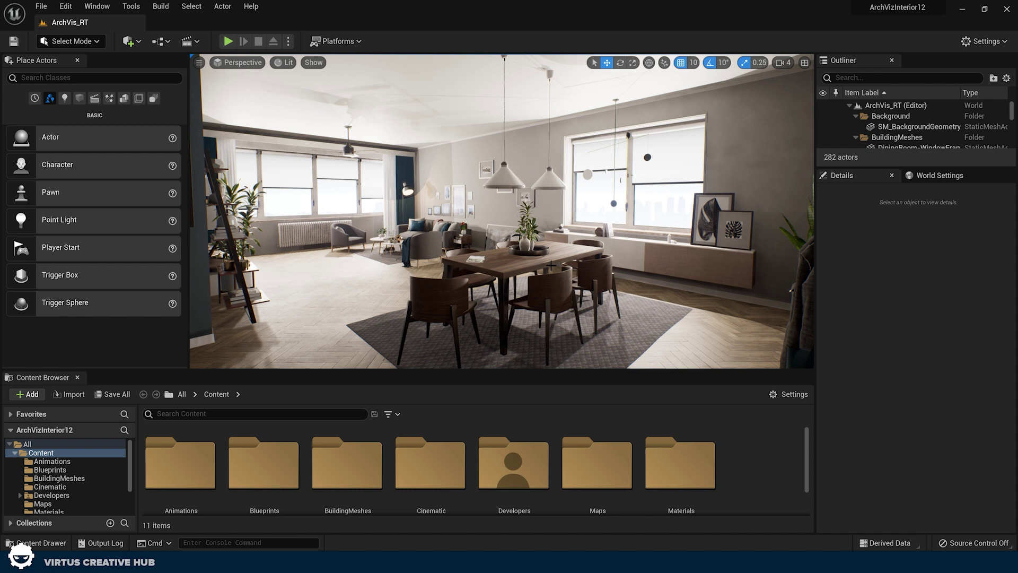
- Inspect the lighting and shadows on the walls, ceiling and furniture of the ArchVizInterior12 dining room
{"action": "mouse_move", "coordinate": [602, 213]}
{"action": "right_mouse_down"}
{"action": "mouse_move", "coordinate": [732, 217]}
{"action": "mouse_move", "coordinate": [584, 220]}
{"action": "right_mouse_up"}
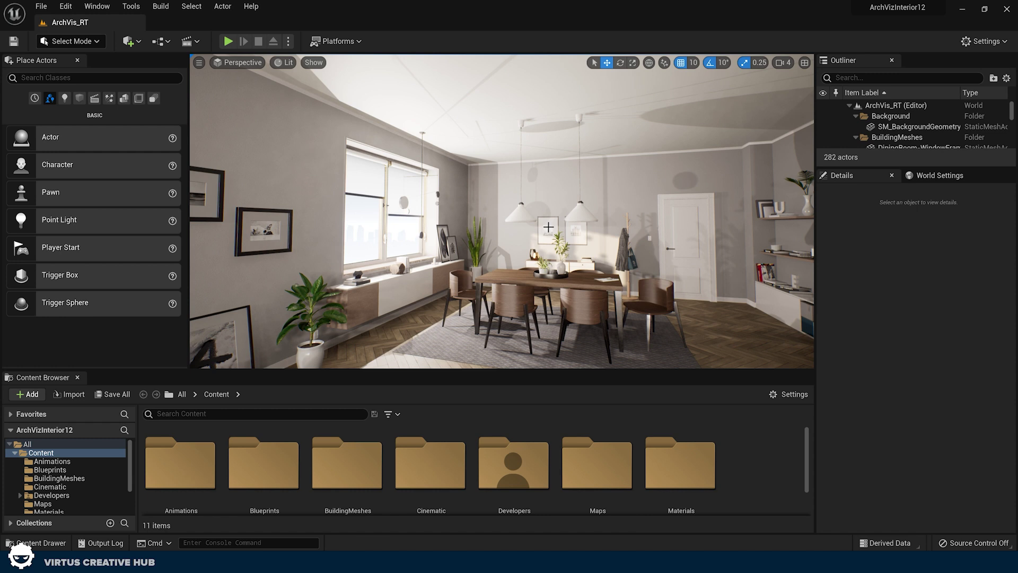
{"action": "right_click_drag", "start_coordinate": [548, 227], "coordinate": [589, 227]}
{"action": "key", "text": "w"}
{"action": "right_click_drag", "start_coordinate": [515, 248], "coordinate": [548, 234]}
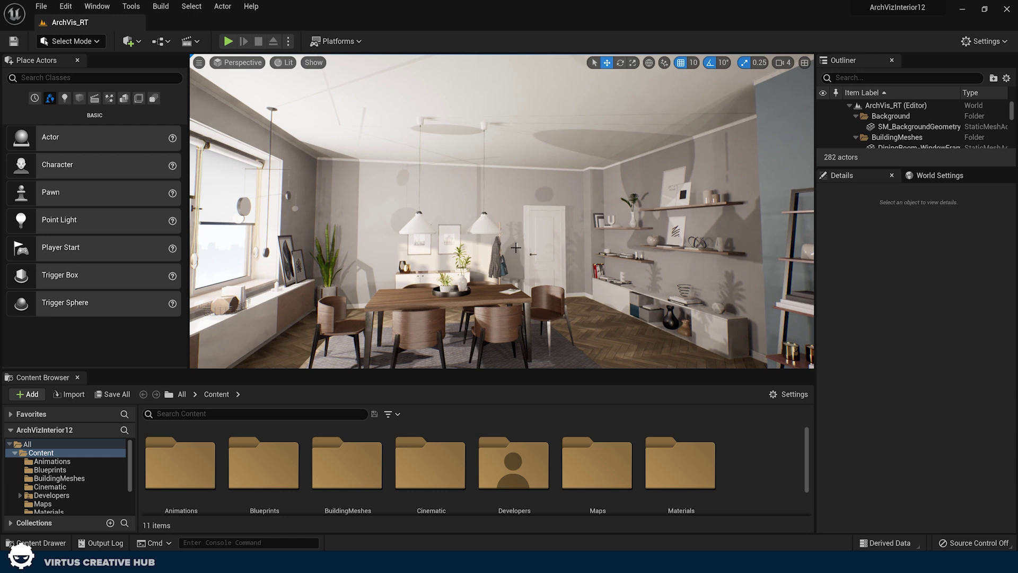
{"action": "right_click_drag", "start_coordinate": [542, 237], "coordinate": [400, 226]}
{"action": "key", "text": "w"}
{"action": "key", "text": "w"}
- Show the editor icons at the dining room window and select the two rect lights there to inspect them
{"action": "key", "text": "g"}
{"action": "key", "text": "w"}
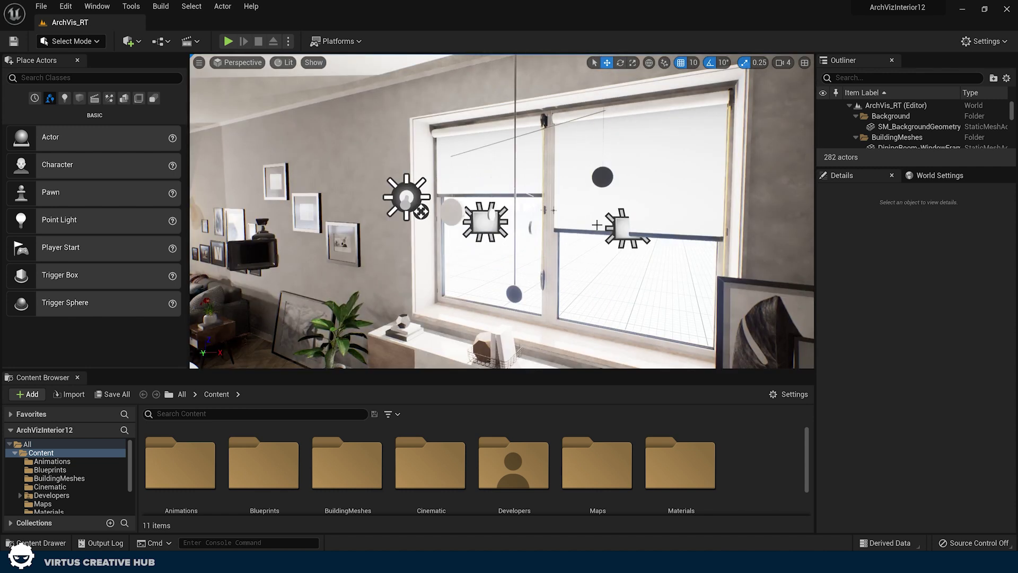
{"action": "left_click", "coordinate": [621, 224]}
{"action": "left_click", "coordinate": [494, 221]}
{"action": "right_click_drag", "start_coordinate": [495, 220], "coordinate": [437, 203]}
{"action": "key", "text": "w"}
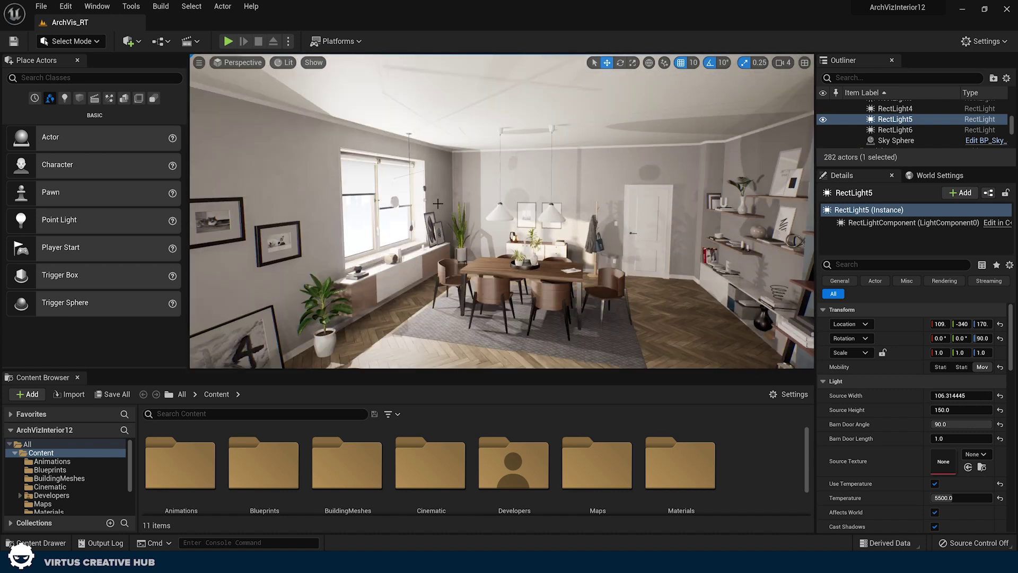
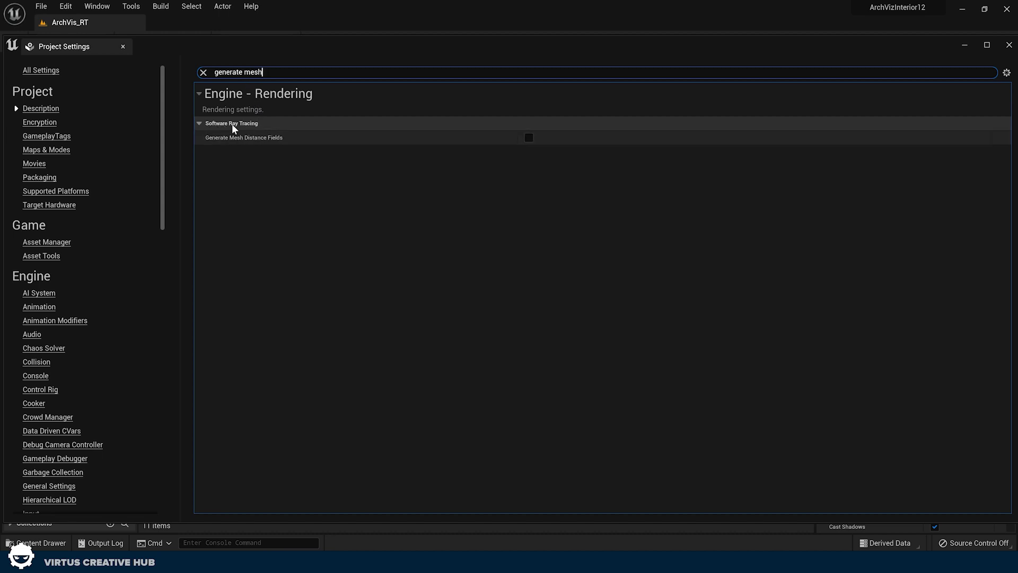
- Enable Generate Mesh Distance Fields and set the Dynamic Global Illumination Method to Lumen in the project's rendering settings
{"action": "left_click", "coordinate": [528, 139]}
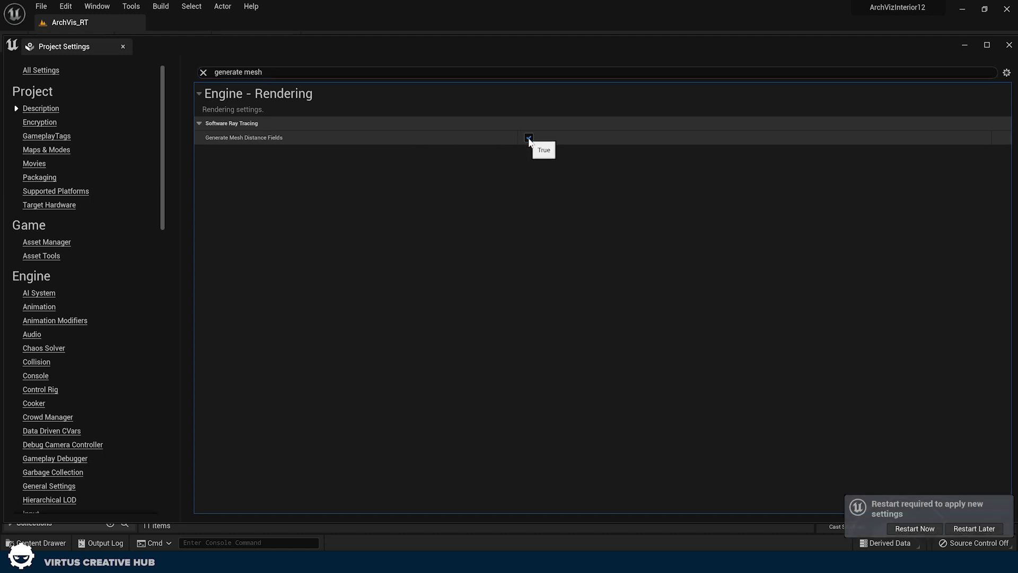
{"action": "left_click", "coordinate": [286, 74]}
{"action": "key", "text": "BackSpace"}
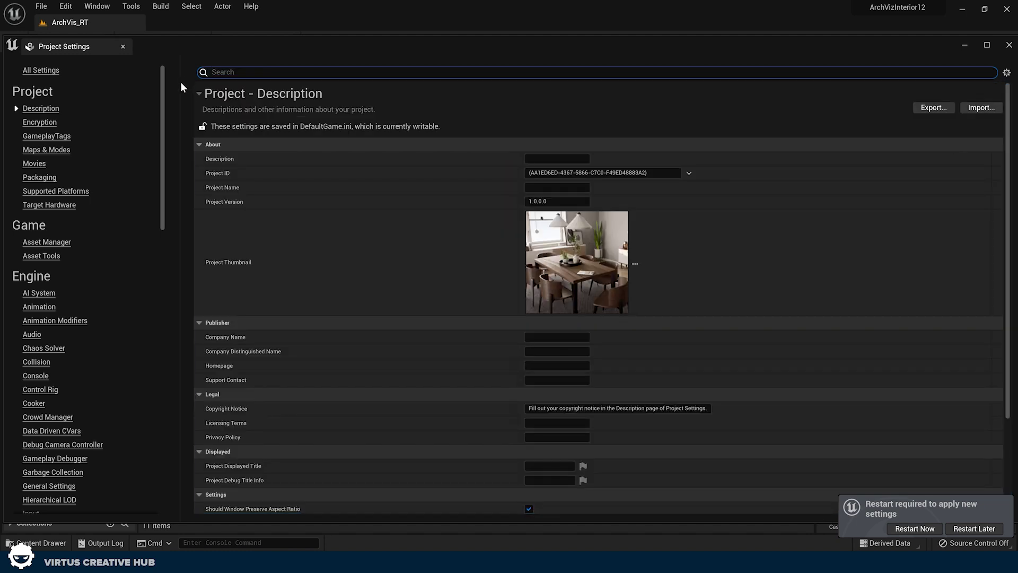
{"action": "type", "text": "global"}
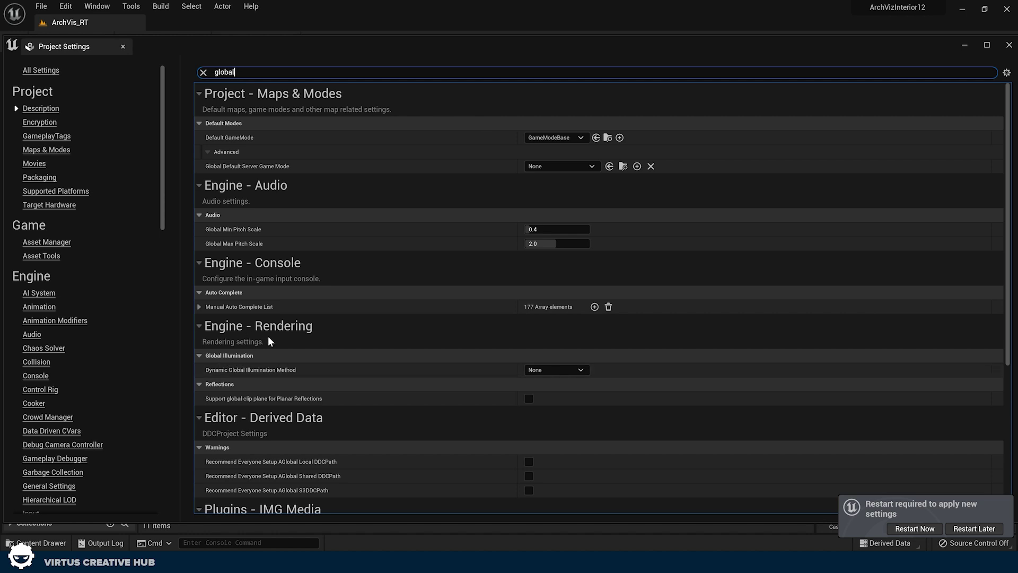
{"action": "left_click", "coordinate": [535, 367]}
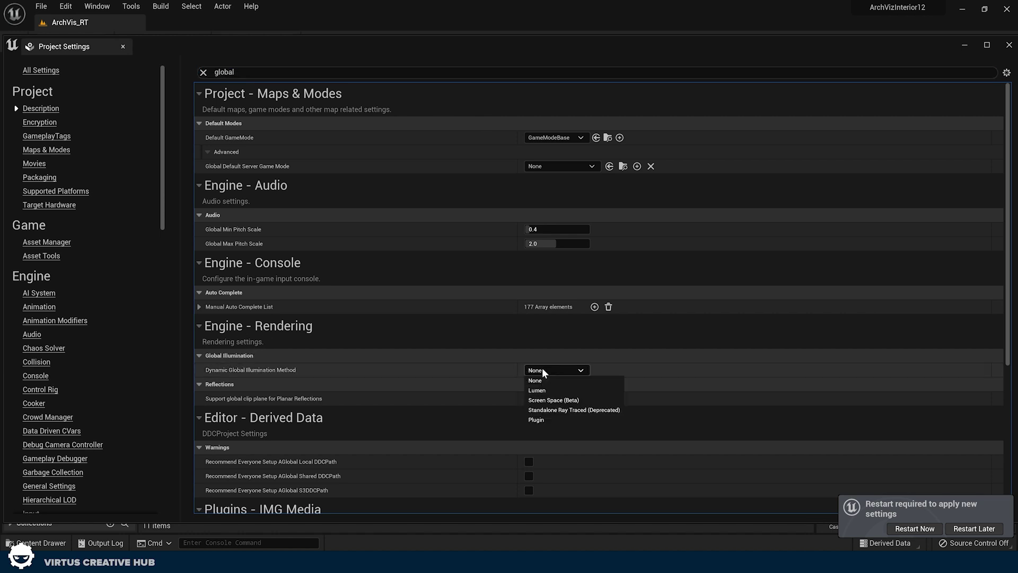
{"action": "left_click", "coordinate": [541, 387]}
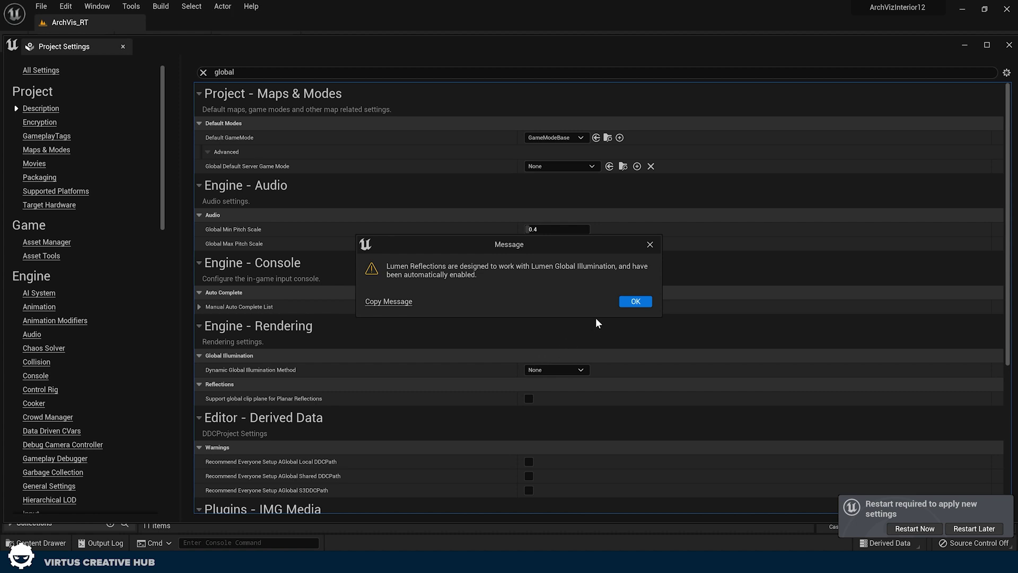
{"action": "left_click", "coordinate": [635, 302]}
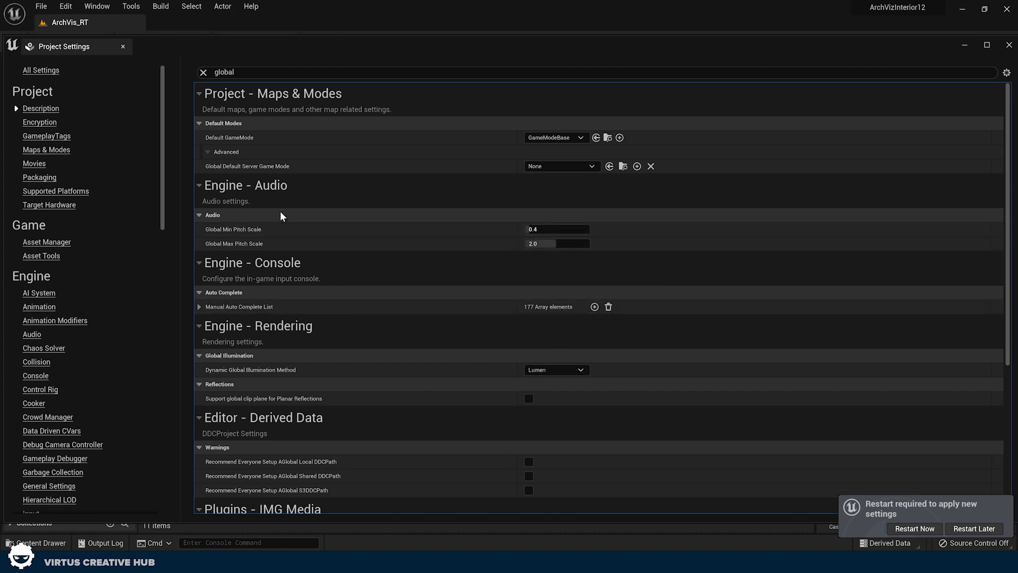
- Set the project's Reflection Method to Lumen and restart the editor to apply the new settings
{"action": "key", "text": "ctrl+a"}
{"action": "type", "text": "reflect"}
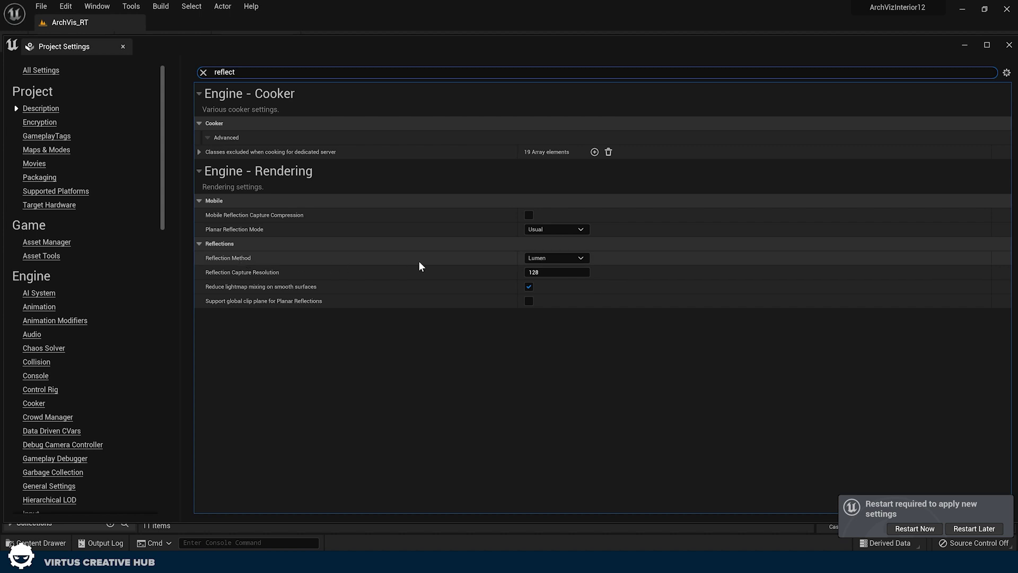
{"action": "left_click", "coordinate": [542, 258]}
{"action": "left_click", "coordinate": [539, 276]}
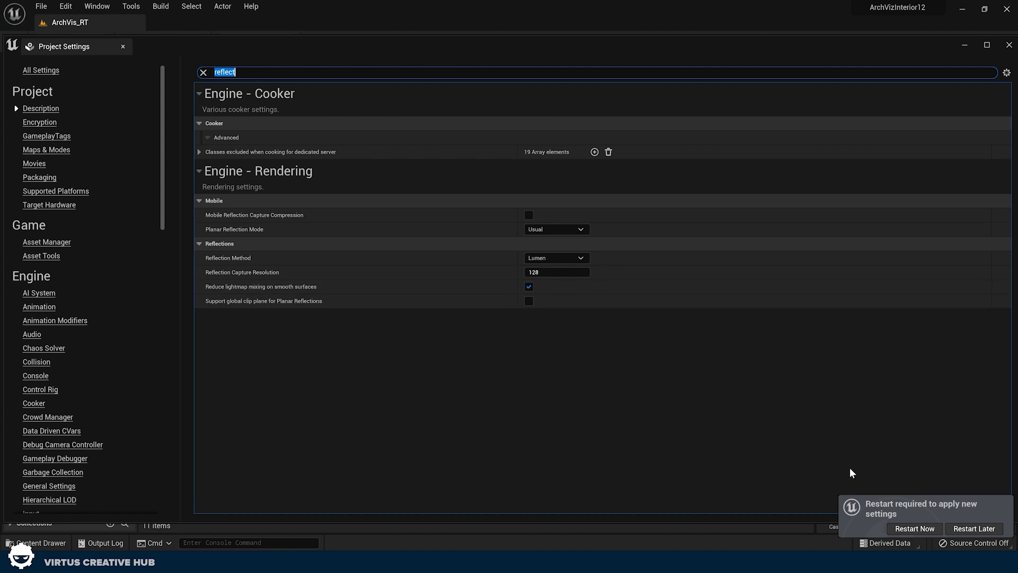
{"action": "left_click", "coordinate": [915, 528]}
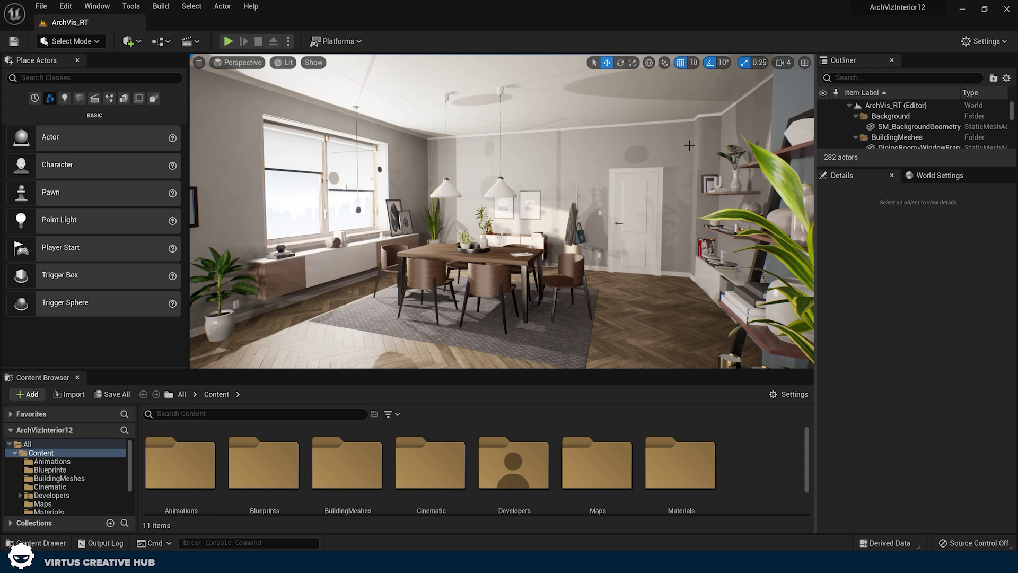
- Filter the scene's actors by "post" and select the PostProcessVolume
{"action": "left_click", "coordinate": [847, 77]}
{"action": "type", "text": "post"}
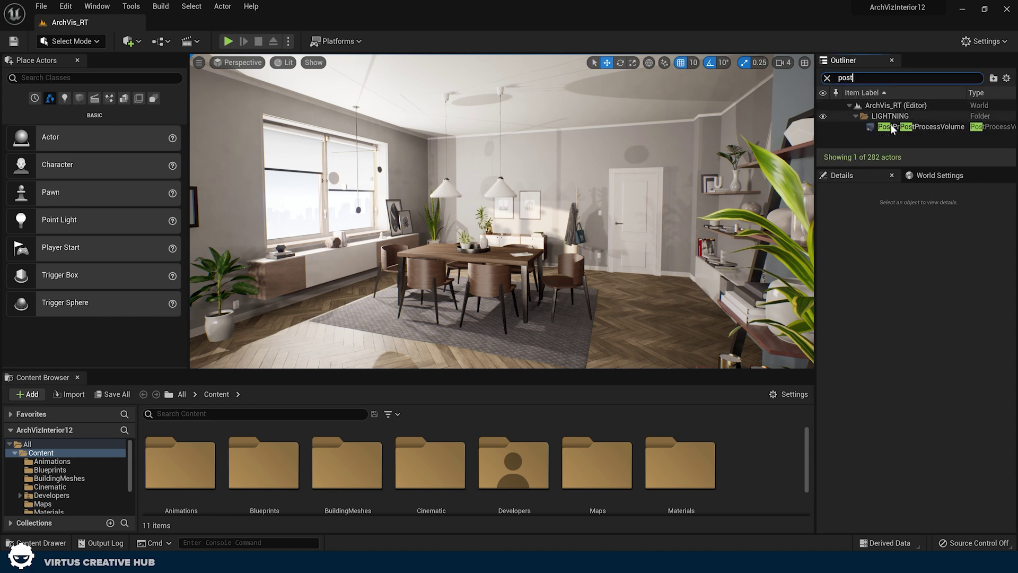
{"action": "left_click", "coordinate": [893, 128]}
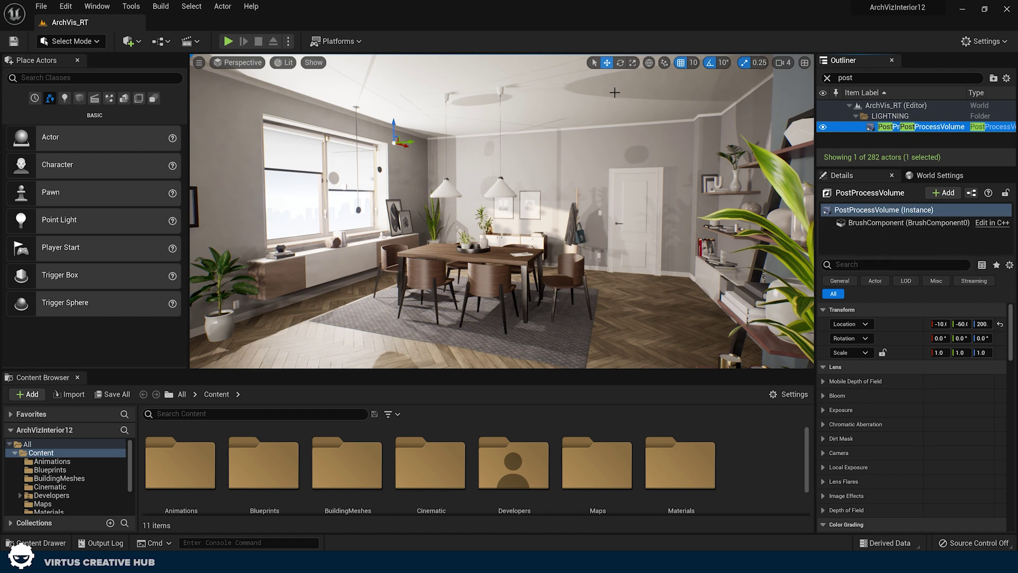
{"action": "left_click", "coordinate": [128, 42]}
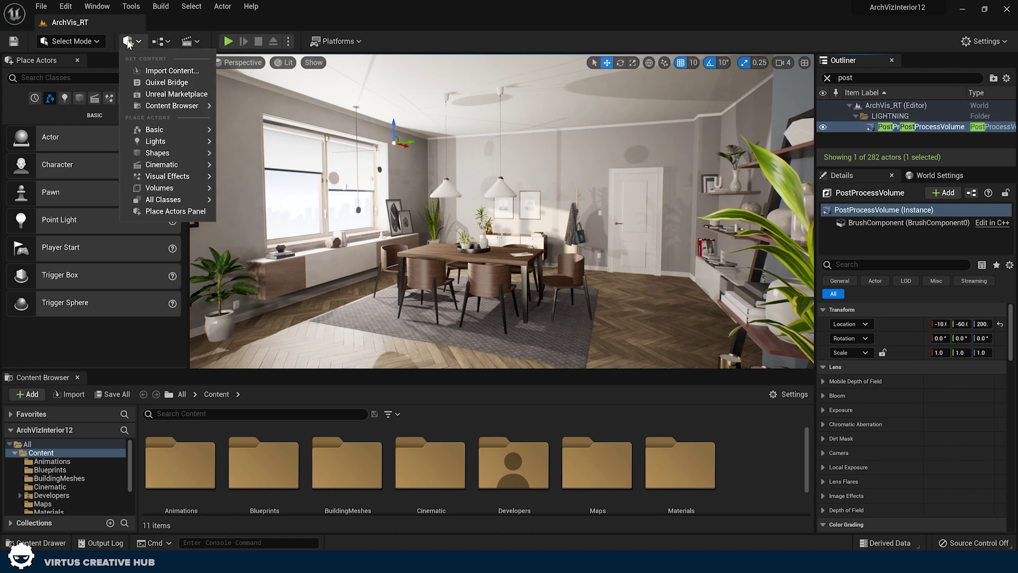
{"action": "mouse_move", "coordinate": [159, 188]}
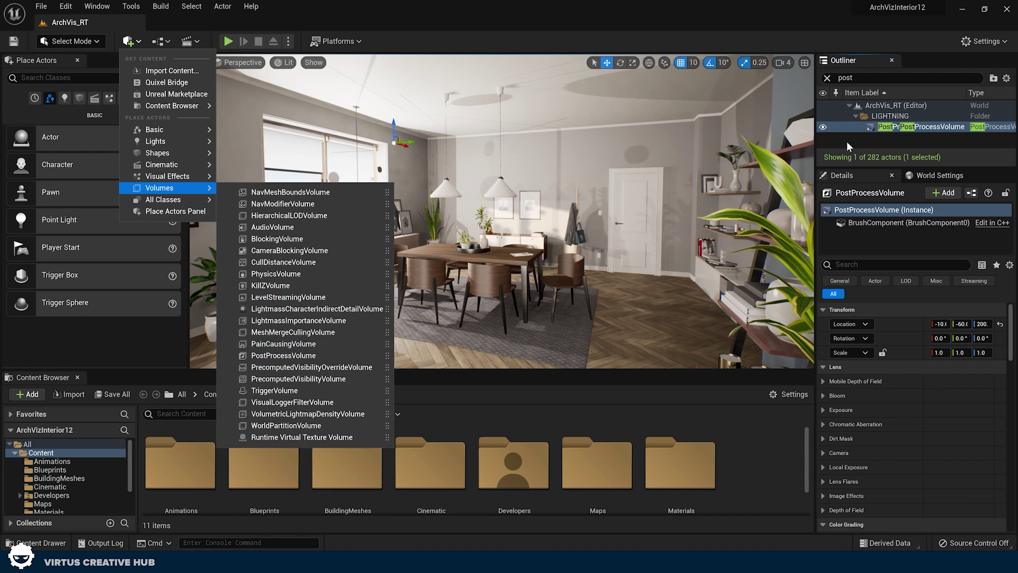
{"action": "left_click", "coordinate": [876, 126]}
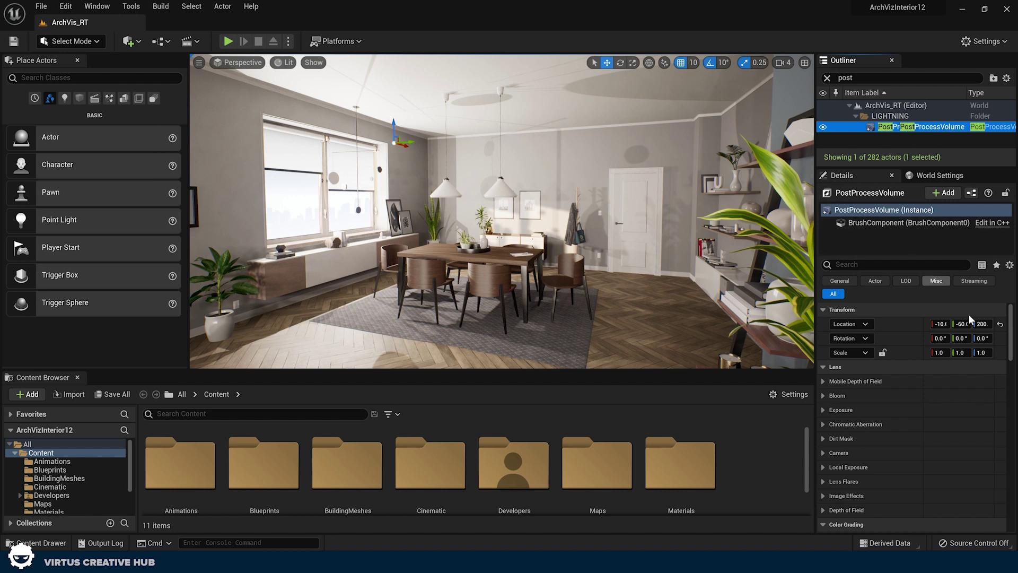
- Set both the Global Illumination method and the Reflections method of the PostProcessVolume to Lumen
{"action": "left_click_drag", "start_coordinate": [1010, 354], "coordinate": [1013, 414]}
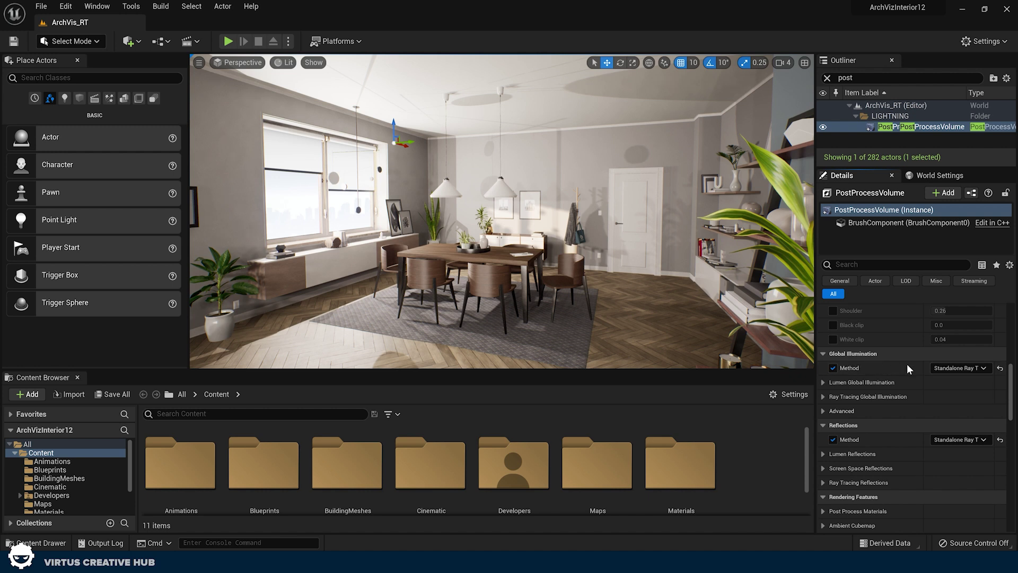
{"action": "left_click", "coordinate": [953, 368]}
{"action": "left_click", "coordinate": [934, 391]}
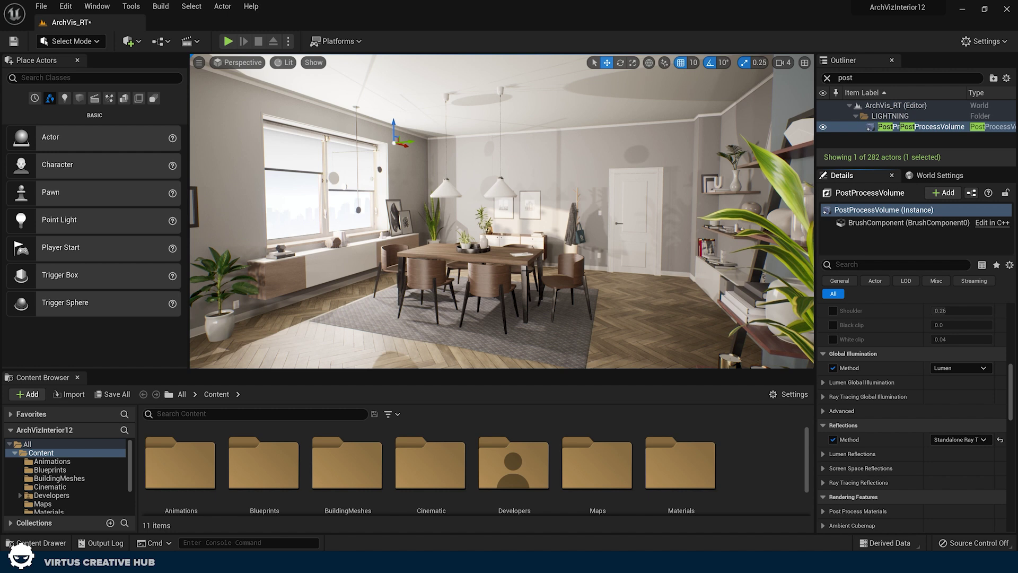
{"action": "left_click", "coordinate": [955, 439]}
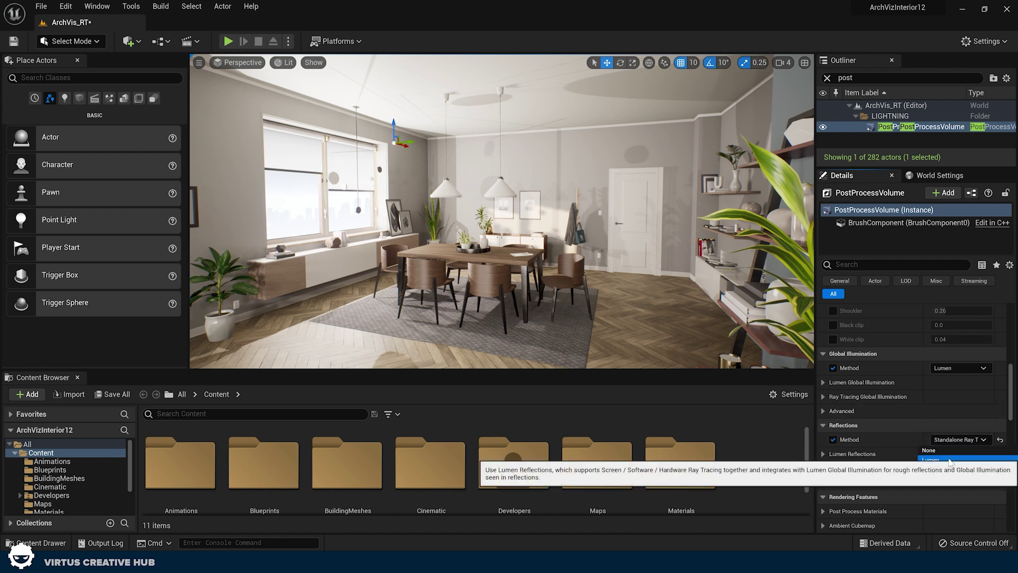
{"action": "left_click", "coordinate": [950, 460]}
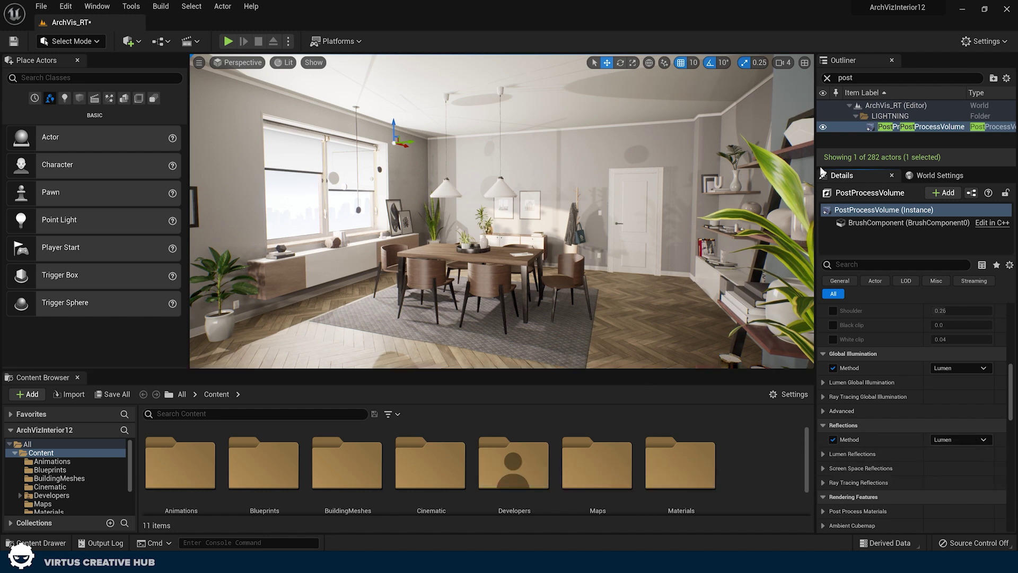
- Delete both rect lights in front of the window beside the directional light
{"action": "left_click", "coordinate": [863, 80]}
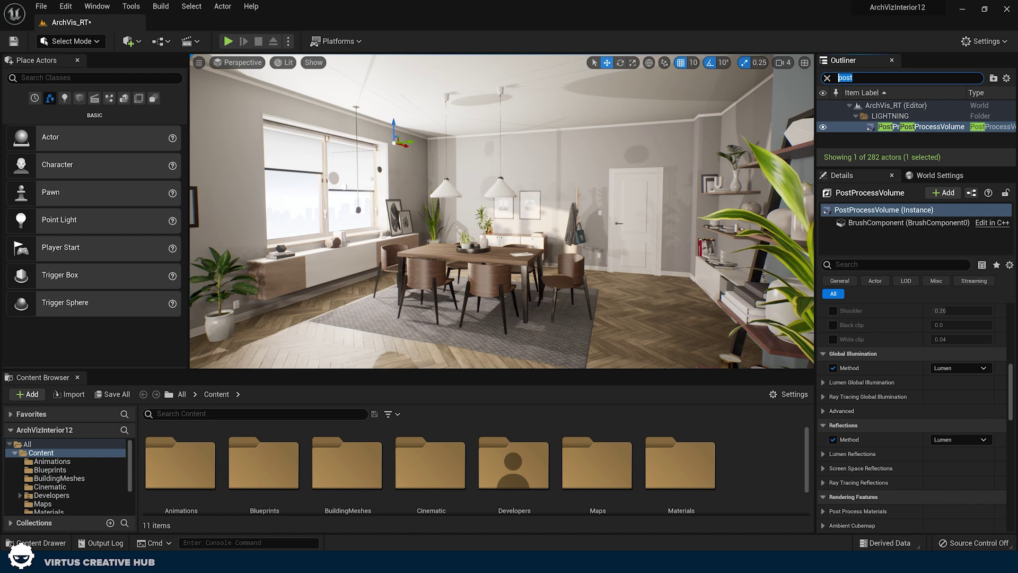
{"action": "key", "text": "f"}
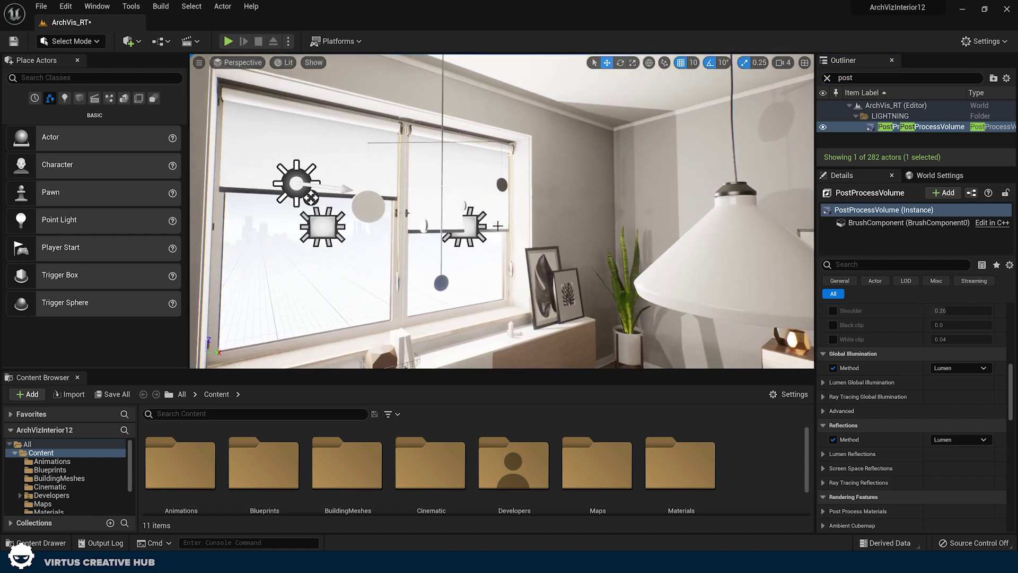
{"action": "left_click", "coordinate": [474, 227]}
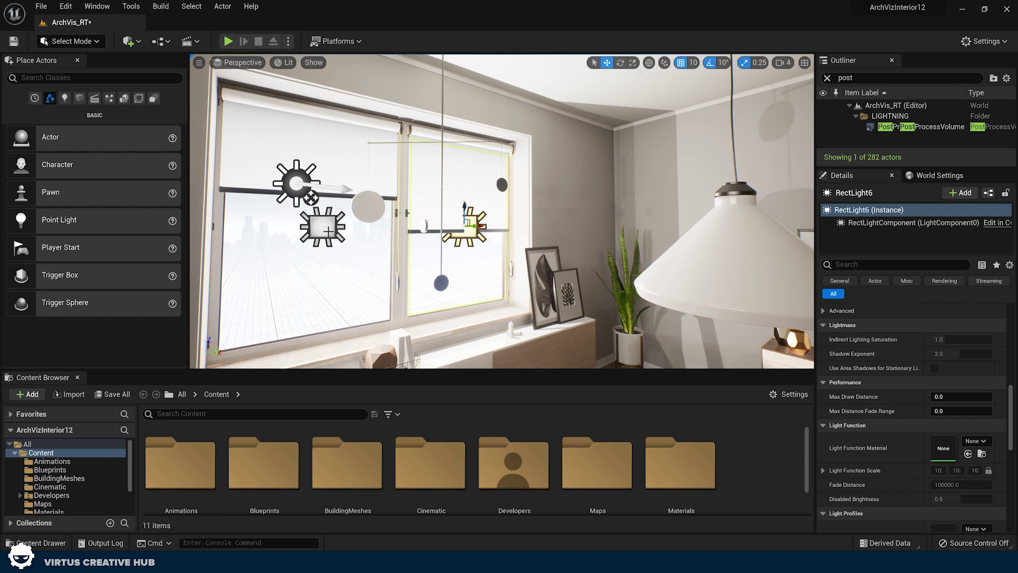
{"action": "key", "text": "Delete"}
{"action": "left_click", "coordinate": [583, 323]}
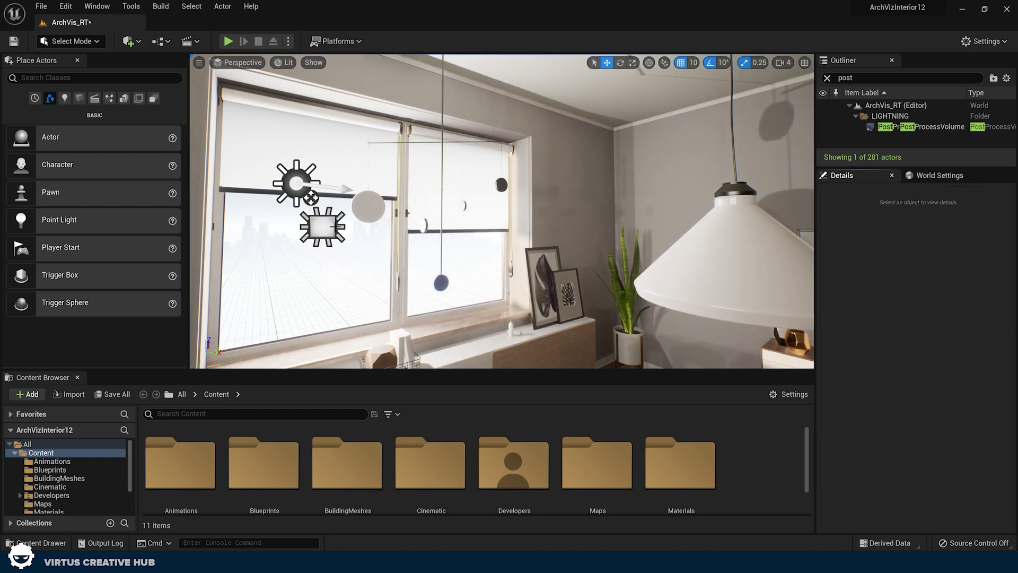
{"action": "left_click", "coordinate": [322, 226]}
{"action": "key", "text": "Delete"}
{"action": "left_click", "coordinate": [584, 322]}
- Delete all four rect lights along the wide window next to the curtains
{"action": "right_click_drag", "start_coordinate": [583, 319], "coordinate": [424, 318]}
{"action": "right_click_drag", "start_coordinate": [591, 287], "coordinate": [350, 286]}
{"action": "key", "text": "w"}
{"action": "left_click", "coordinate": [592, 264]}
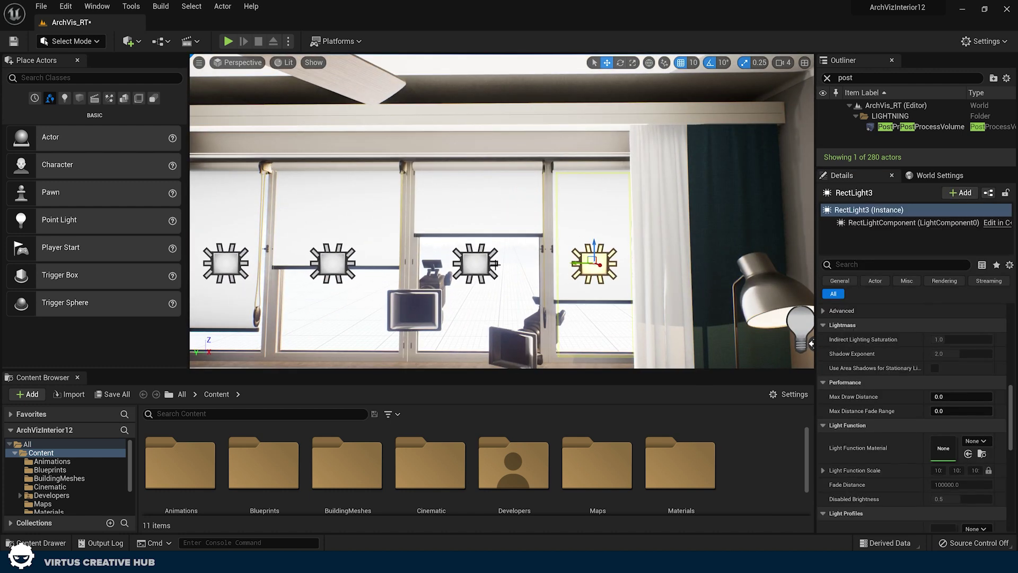
{"action": "key", "text": "Delete"}
{"action": "left_click", "coordinate": [475, 263]}
{"action": "key", "text": "Delete"}
{"action": "left_click", "coordinate": [329, 262]}
{"action": "key", "text": "Delete"}
{"action": "right_click_drag", "start_coordinate": [235, 262], "coordinate": [724, 305]}
{"action": "left_click", "coordinate": [215, 261]}
{"action": "key", "text": "Delete"}
- Filter the scene's actors by "dire" and select the DirectionalLight
{"action": "key", "text": "w"}
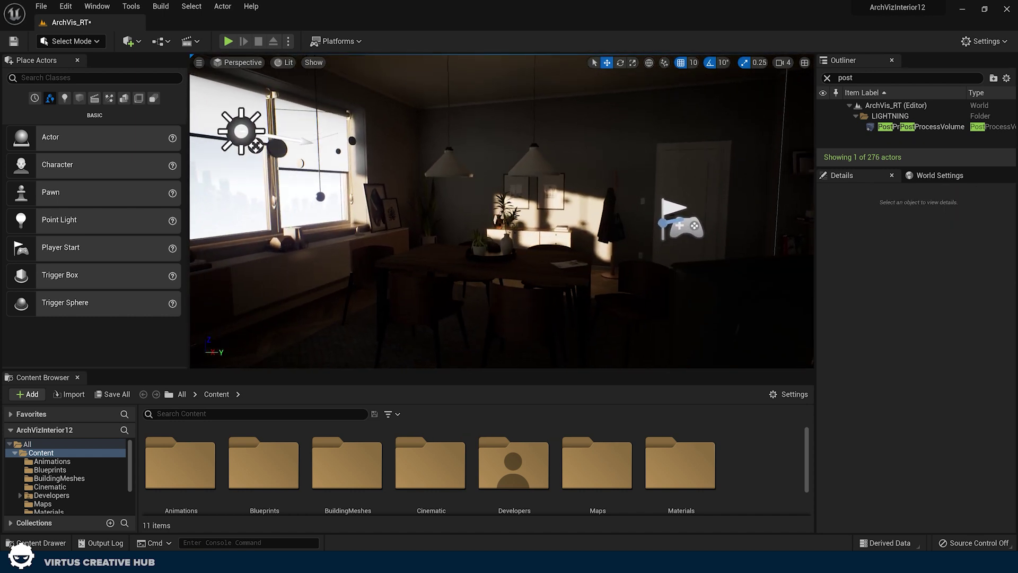
{"action": "right_click_drag", "start_coordinate": [695, 227], "coordinate": [695, 189]}
{"action": "key", "text": "g"}
{"action": "scroll", "coordinate": [696, 190], "scroll_direction": "down", "scroll_amount": 5}
{"action": "scroll", "coordinate": [695, 190], "scroll_direction": "up", "scroll_amount": 3}
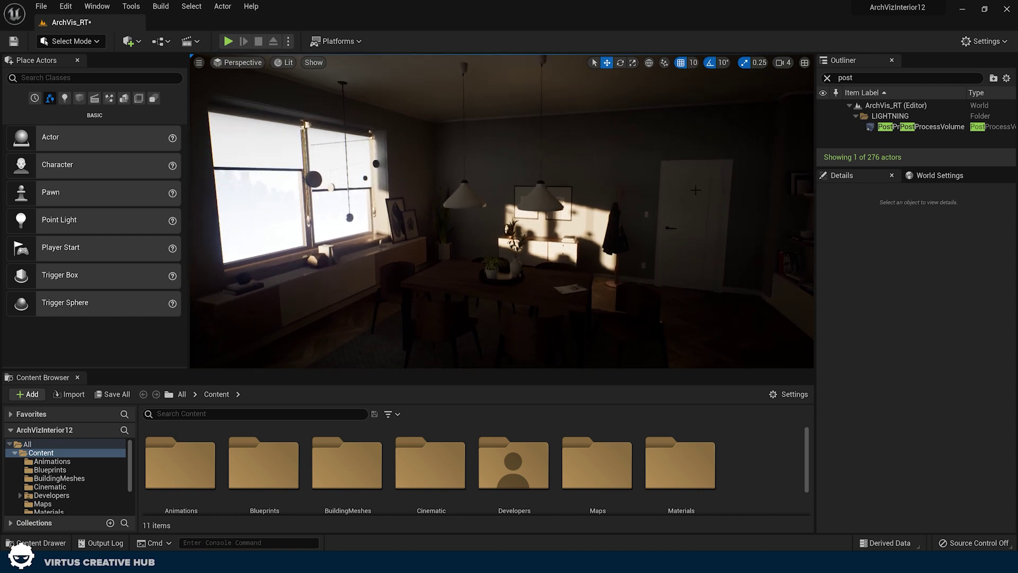
{"action": "key", "text": "g"}
{"action": "left_click", "coordinate": [843, 78]}
{"action": "type", "text": "dire"}
{"action": "left_click", "coordinate": [900, 131]}
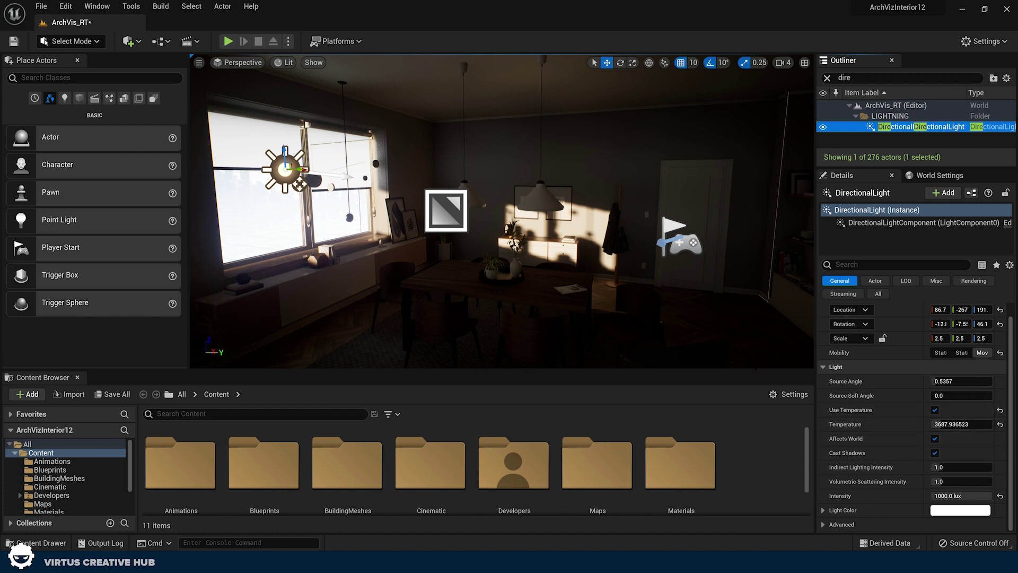
- Try Indirect Lighting Intensity values of 5 and 10 on the DirectionalLight
{"action": "left_click", "coordinate": [951, 467]}
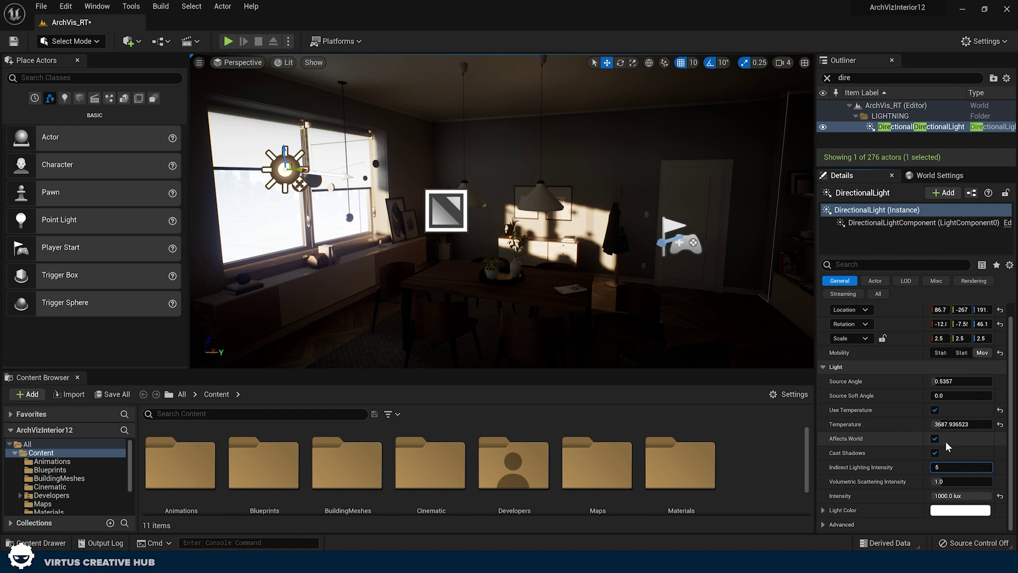
{"action": "key", "text": "Return"}
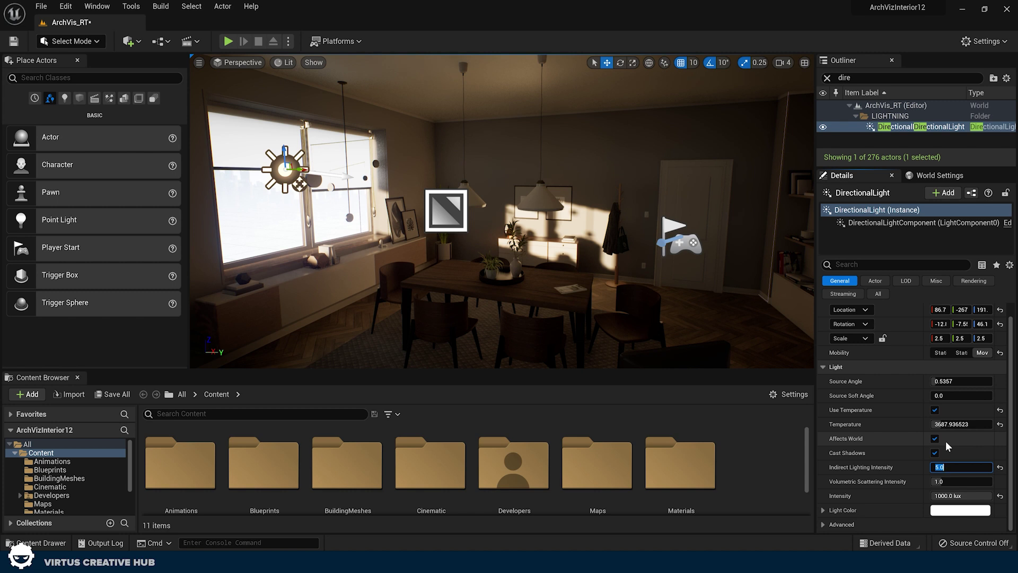
{"action": "middle_click_drag", "start_coordinate": [502, 211], "coordinate": [504, 257]}
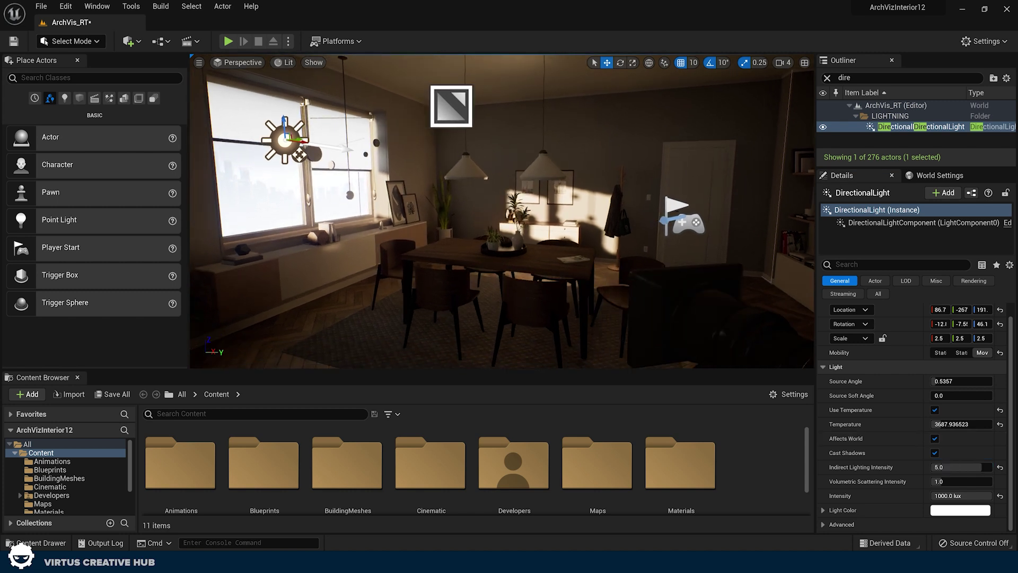
{"action": "right_click_drag", "start_coordinate": [502, 211], "coordinate": [377, 246]}
{"action": "right_click_drag", "start_coordinate": [451, 250], "coordinate": [434, 249]}
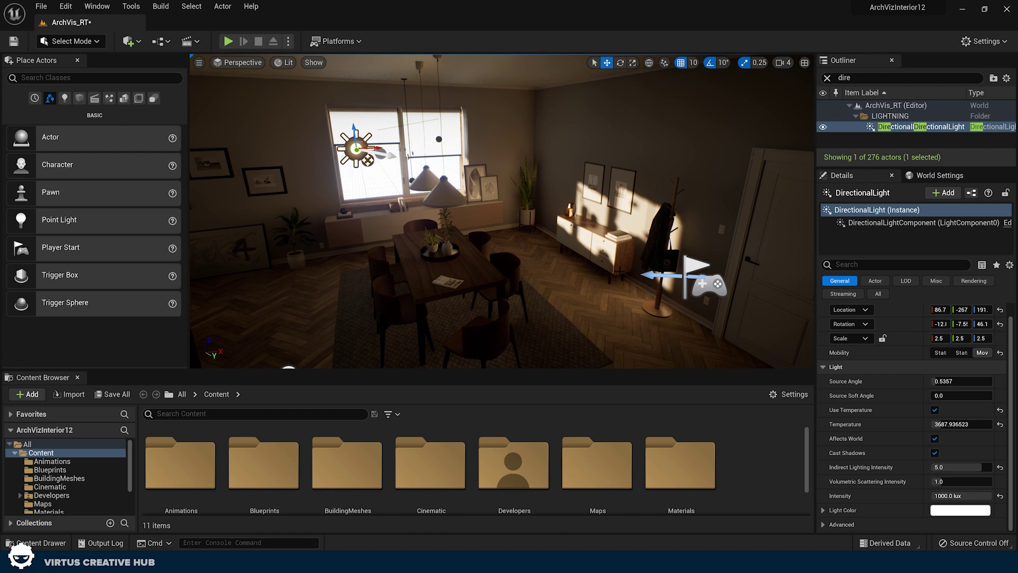
{"action": "left_click", "coordinate": [944, 467]}
{"action": "type", "text": "10"}
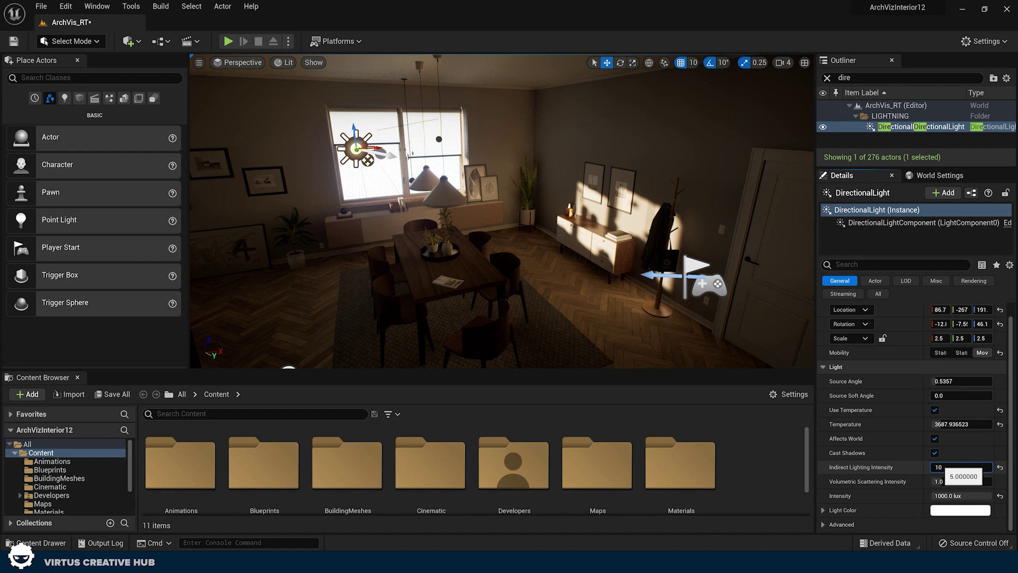
{"action": "key", "text": "Return"}
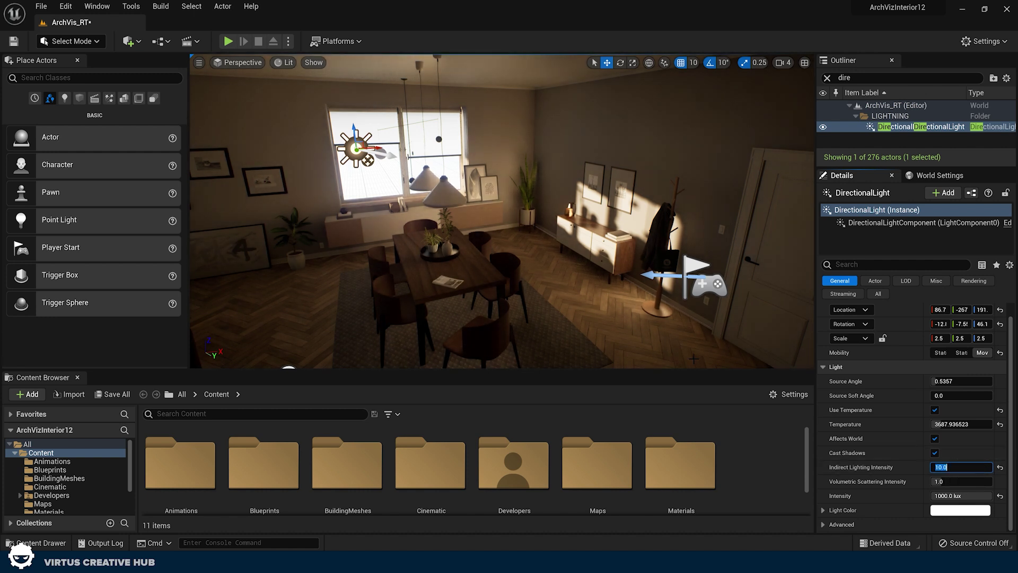
- Set the DirectionalLight's Indirect Lighting Intensity to 20
{"action": "type", "text": "20"}
{"action": "key", "text": "Return"}
{"action": "right_click_drag", "start_coordinate": [694, 358], "coordinate": [774, 318]}
{"action": "key", "text": "s"}
{"action": "mouse_move", "coordinate": [363, 254]}
{"action": "right_mouse_down"}
{"action": "mouse_move", "coordinate": [339, 261]}
{"action": "mouse_move", "coordinate": [363, 253]}
{"action": "right_mouse_up"}
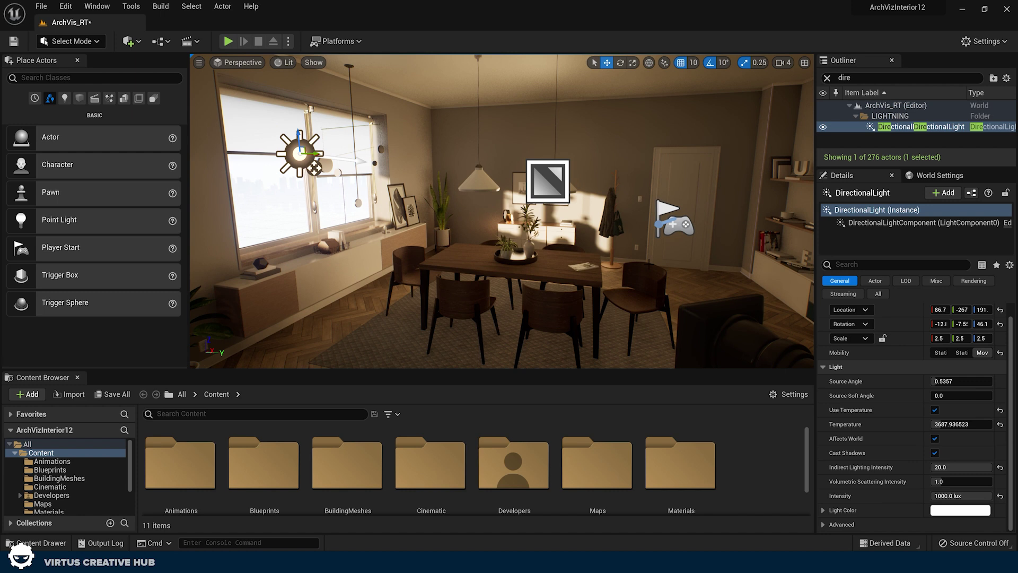
- Adjust the DirectionalLight's Temperature to a cooler, more neutral value of about 6065
{"action": "left_click_drag", "start_coordinate": [971, 423], "coordinate": [994, 423]}
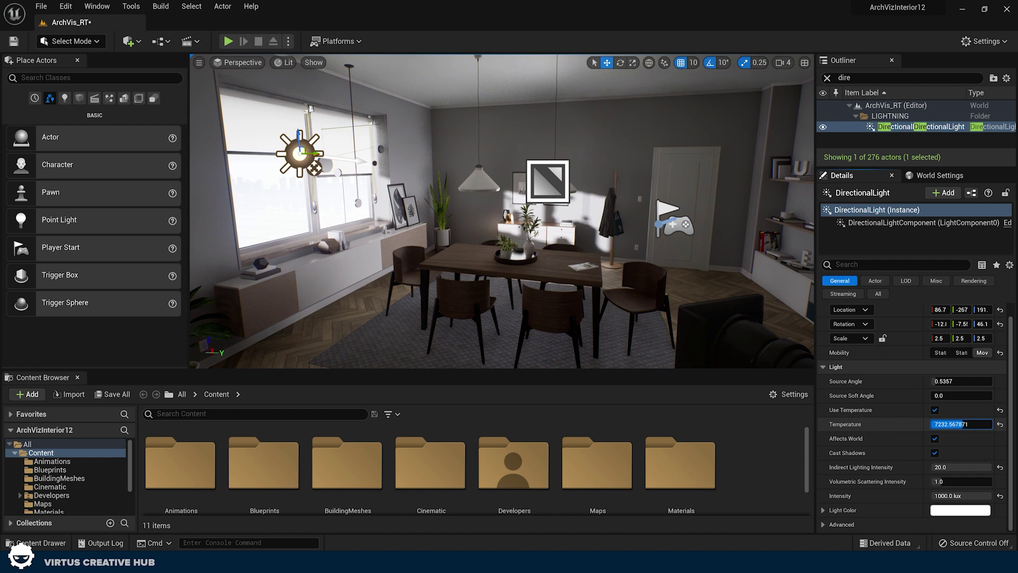
{"action": "left_click", "coordinate": [1003, 395]}
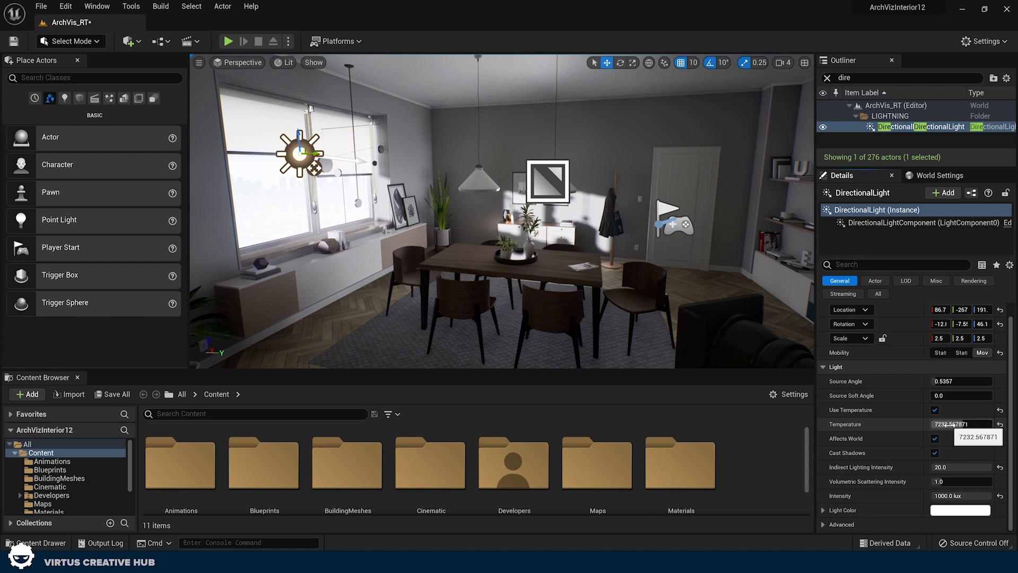
{"action": "mouse_move", "coordinate": [945, 424]}
{"action": "left_mouse_down"}
{"action": "mouse_move", "coordinate": [925, 424]}
{"action": "mouse_move", "coordinate": [954, 424]}
{"action": "left_mouse_up"}
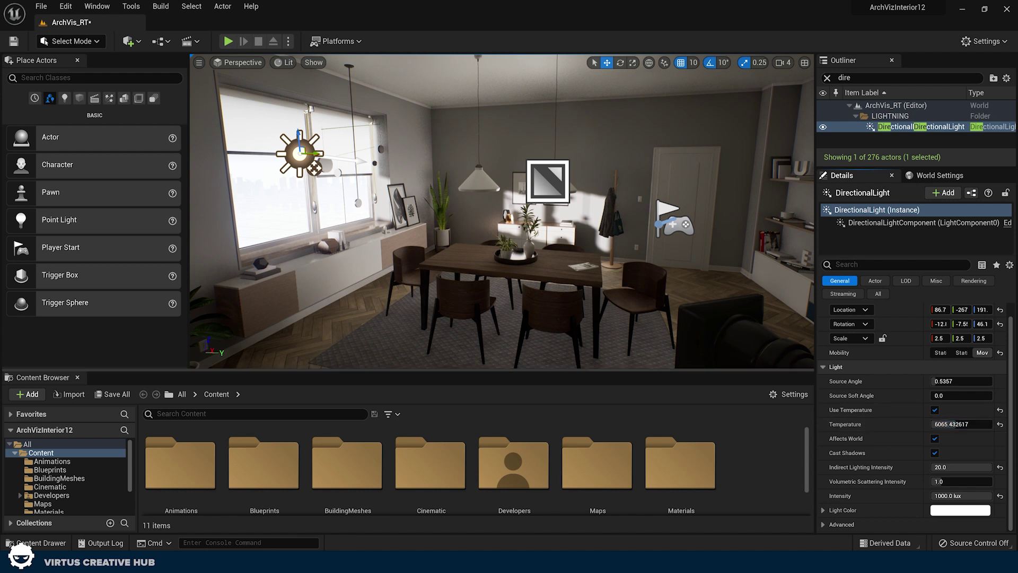
{"action": "right_click_drag", "start_coordinate": [622, 311], "coordinate": [745, 264]}
{"action": "right_click_drag", "start_coordinate": [620, 310], "coordinate": [462, 287]}
{"action": "key", "text": "s"}
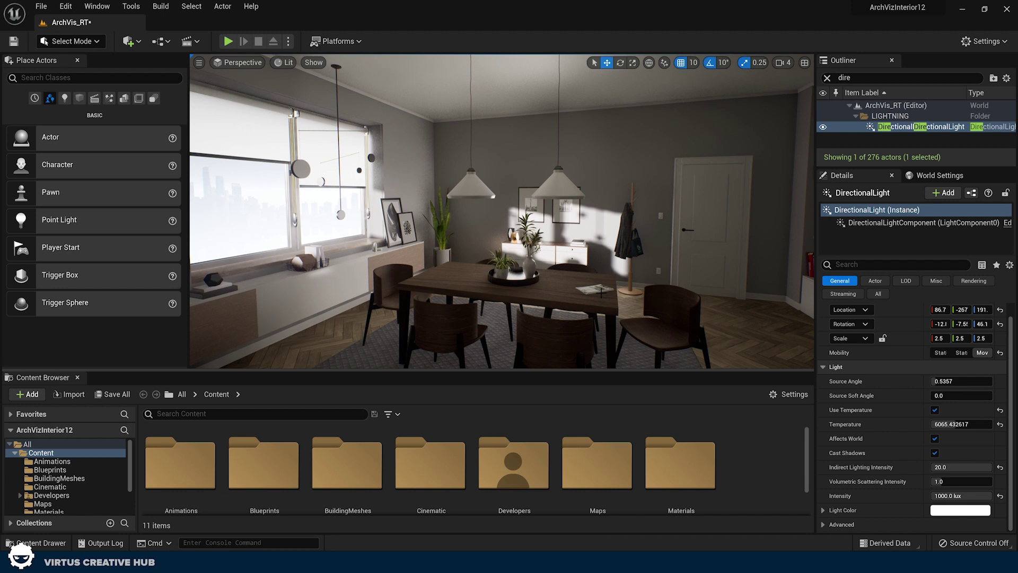
- Filter the scene's actors by "post" and select the PostProcessVolume
{"action": "left_click", "coordinate": [848, 77]}
{"action": "type", "text": "post"}
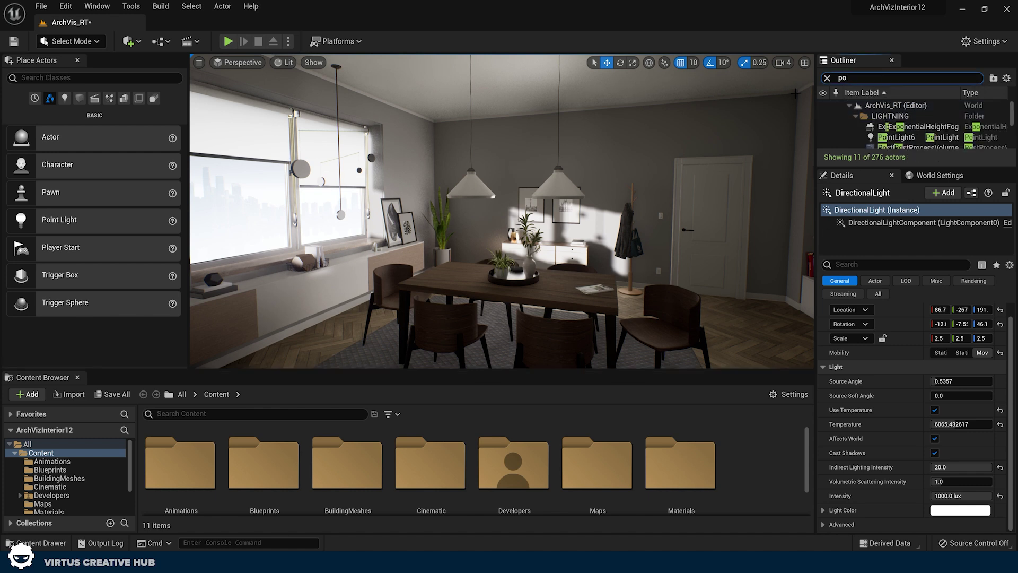
{"action": "left_click", "coordinate": [909, 129]}
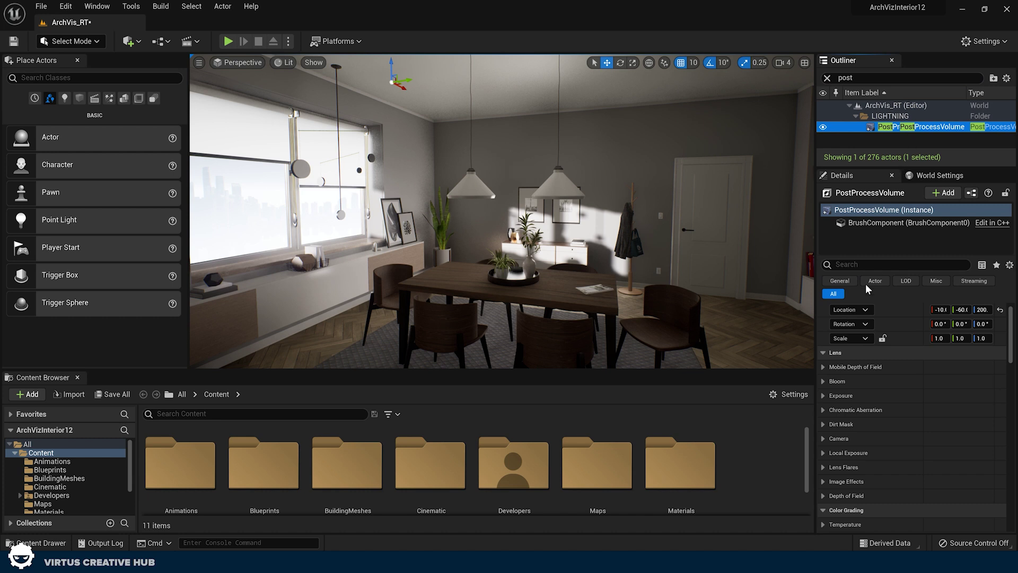
- Enable Final Gather Quality in the PostProcessVolume's Lumen Global Illumination settings and set it to 4
{"action": "scroll", "coordinate": [835, 440], "scroll_direction": "down", "scroll_amount": 10}
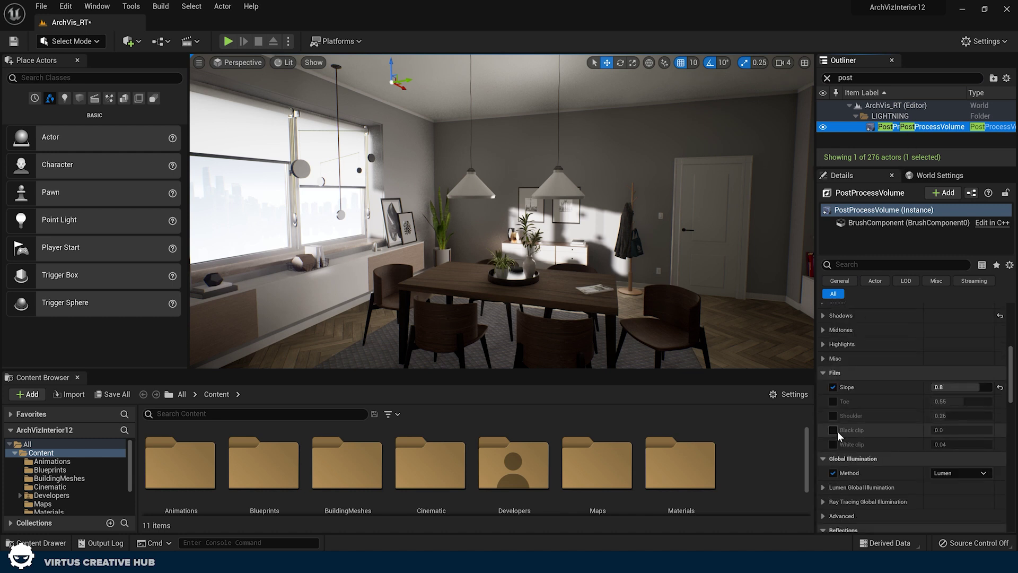
{"action": "scroll", "coordinate": [838, 431], "scroll_direction": "down", "scroll_amount": 2}
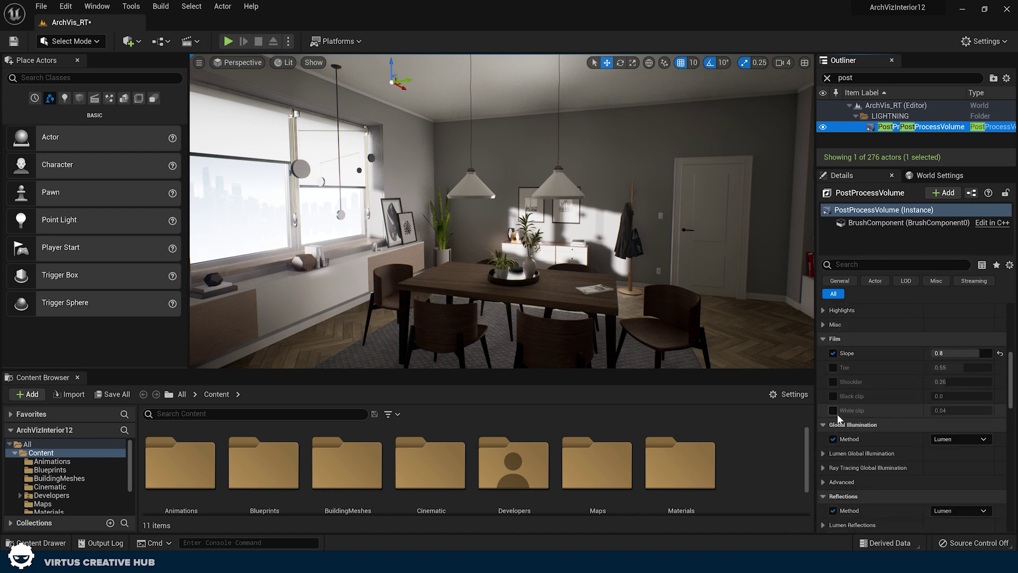
{"action": "scroll", "coordinate": [872, 429], "scroll_direction": "down", "scroll_amount": 1}
{"action": "left_click", "coordinate": [823, 436]}
{"action": "scroll", "coordinate": [861, 434], "scroll_direction": "down", "scroll_amount": 1}
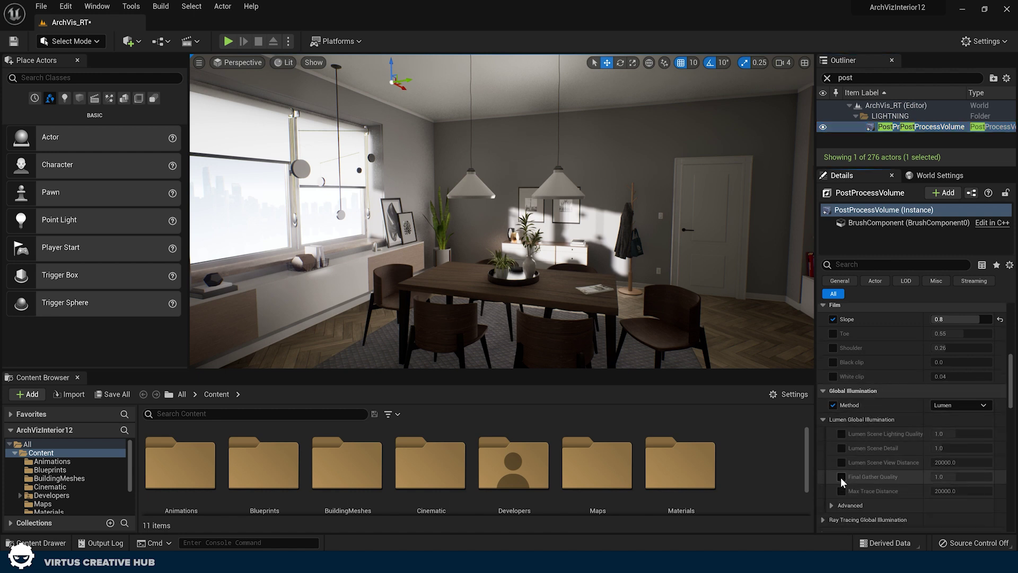
{"action": "left_click", "coordinate": [842, 476]}
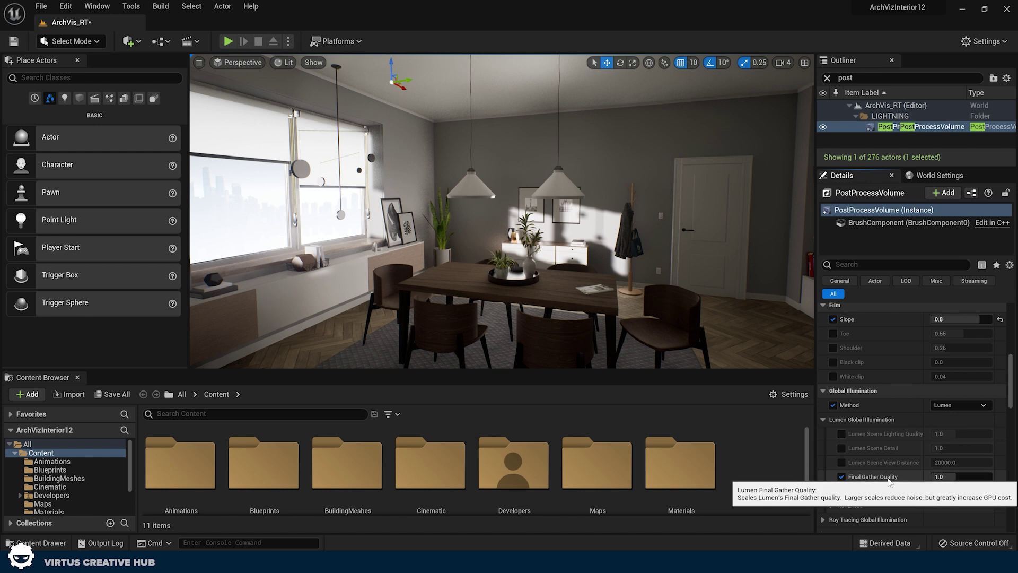
{"action": "left_click", "coordinate": [950, 476]}
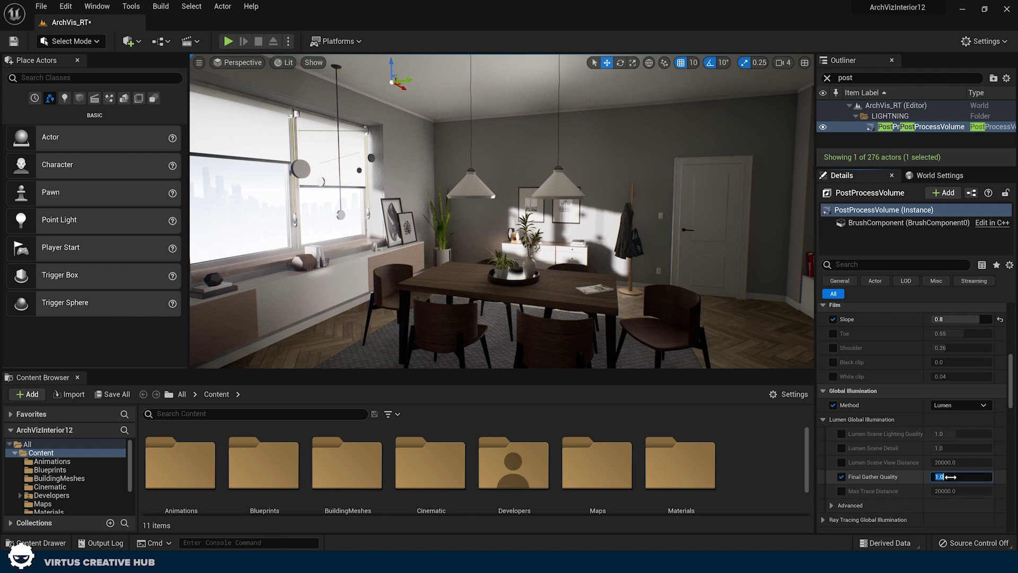
{"action": "type", "text": "4"}
{"action": "key", "text": "Return"}
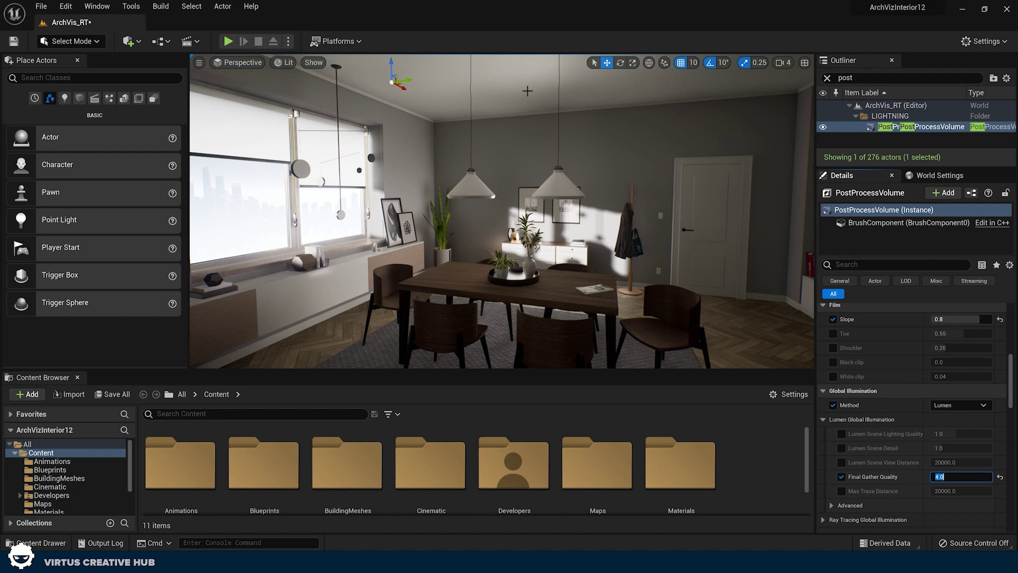
- Set the PostProcessVolume's Final Gather Quality to 1
{"action": "type", "text": "1"}
{"action": "key", "text": "Return"}
{"action": "left_click_drag", "start_coordinate": [454, 182], "coordinate": [454, 236]}
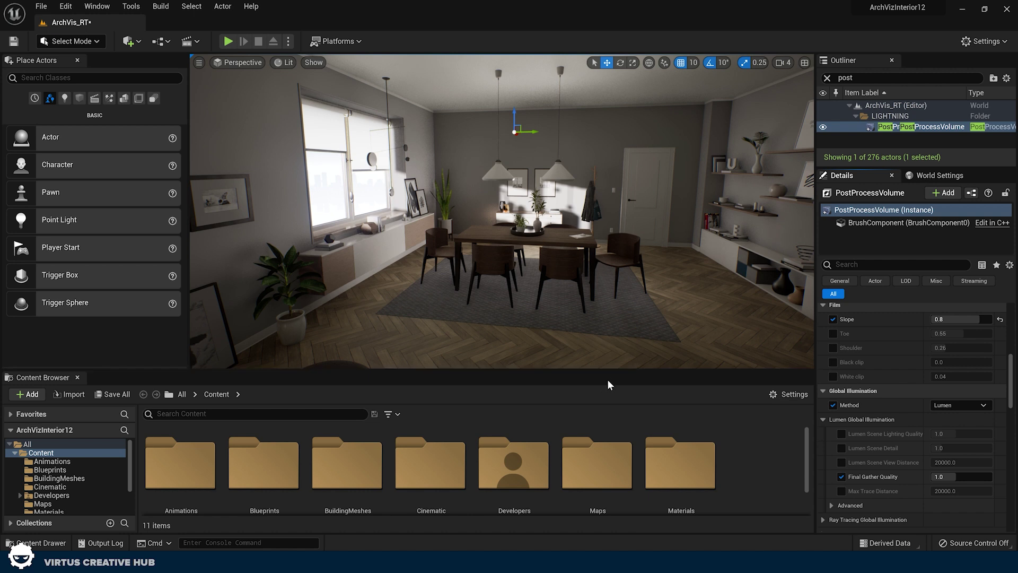
- Create a new material with the default name in the Content folder and open it for editing
{"action": "right_click", "coordinate": [732, 444]}
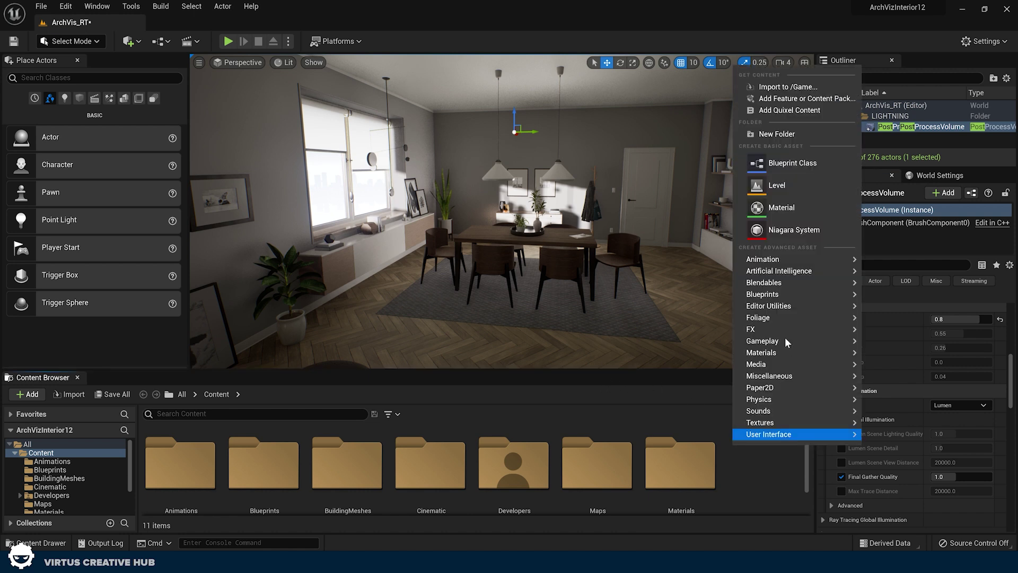
{"action": "left_click", "coordinate": [786, 208]}
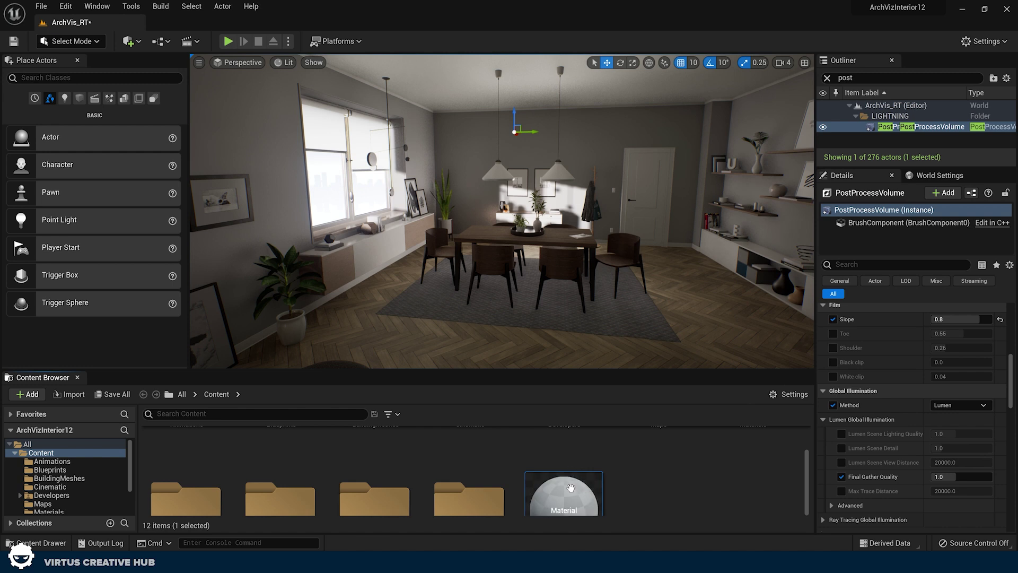
{"action": "double_click", "coordinate": [571, 487]}
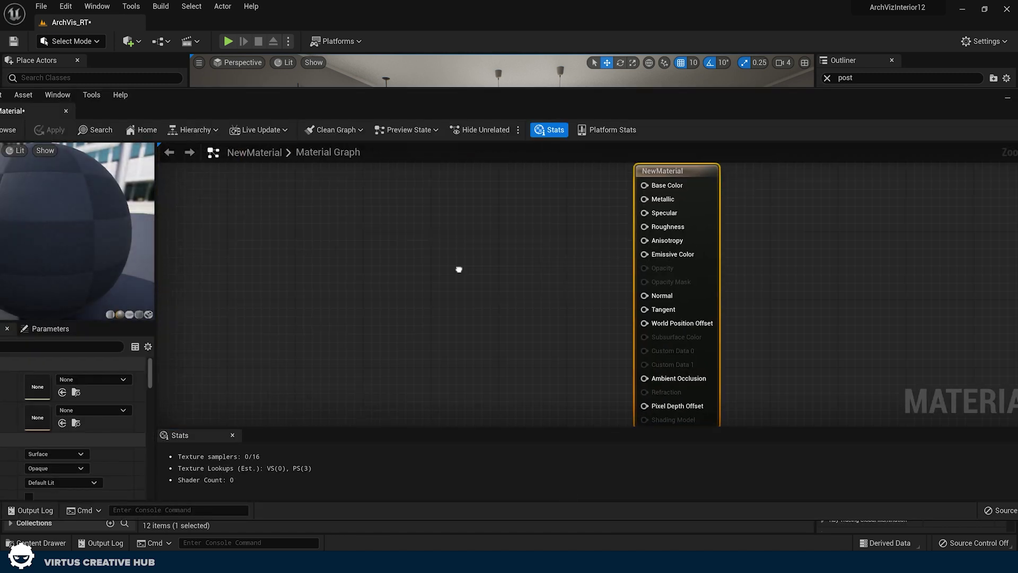
- Add a Constant3Vector node to the material graph and connect it to Emissive Color
{"action": "right_click", "coordinate": [414, 200]}
{"action": "left_click", "coordinate": [422, 257]}
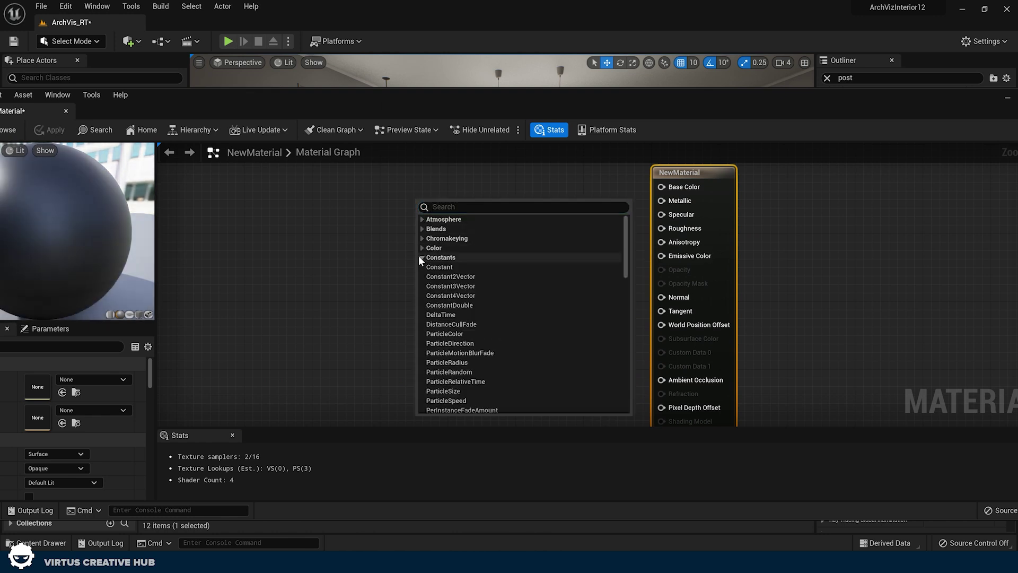
{"action": "left_click", "coordinate": [435, 286]}
{"action": "left_click_drag", "start_coordinate": [661, 255], "coordinate": [482, 221]}
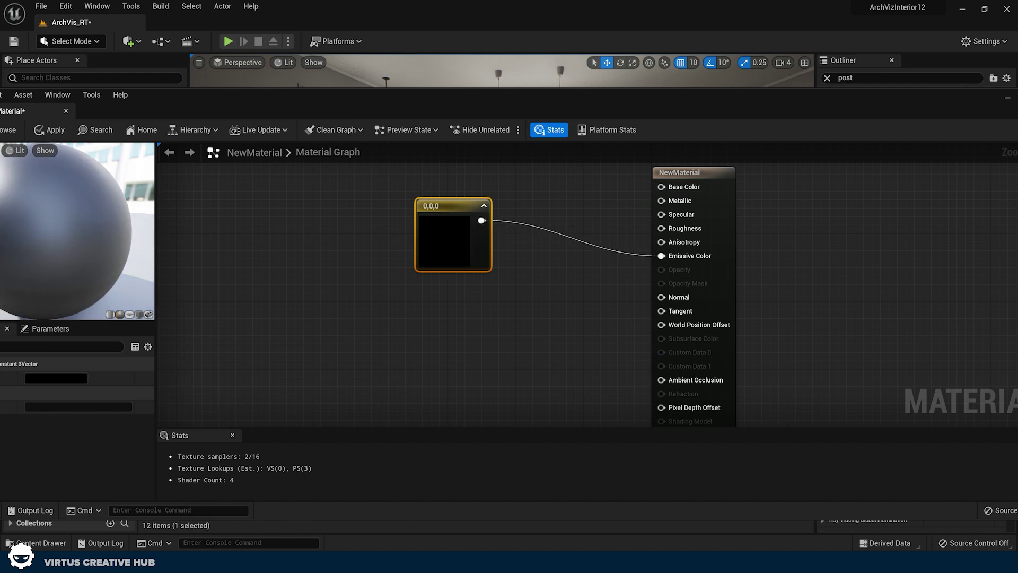
- Set the Constant3Vector's R value to 500, leaving G and B at 0, and apply the material changes before closing its editor
{"action": "left_click_drag", "start_coordinate": [0, 249], "coordinate": [133, 249]}
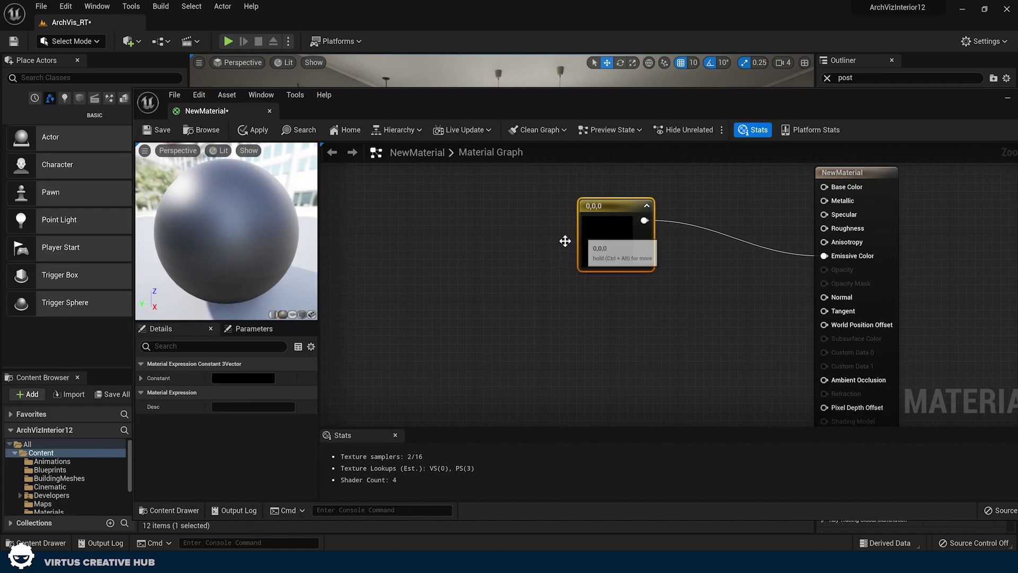
{"action": "left_click", "coordinate": [142, 378]}
{"action": "left_click", "coordinate": [222, 393]}
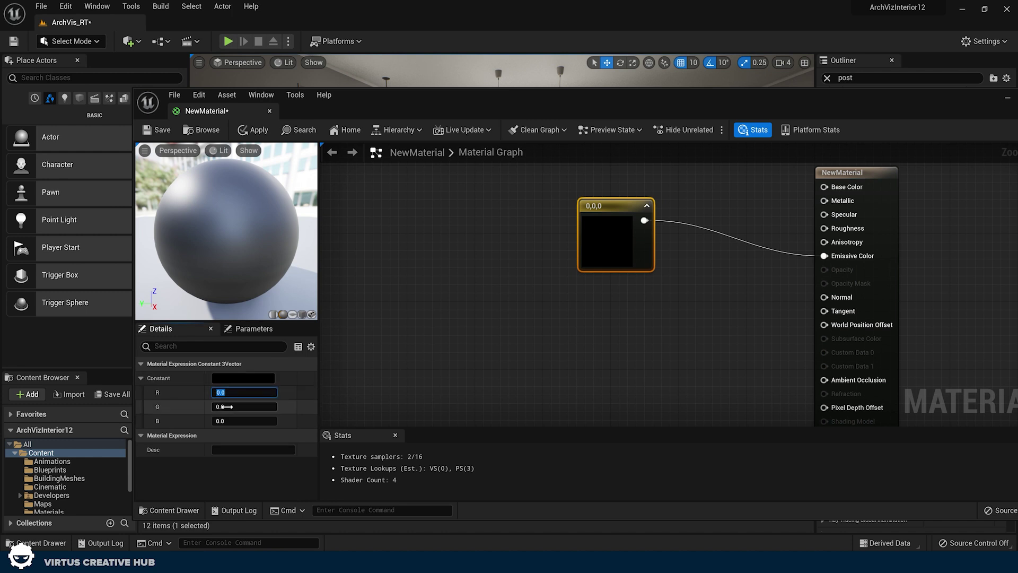
{"action": "type", "text": "500"}
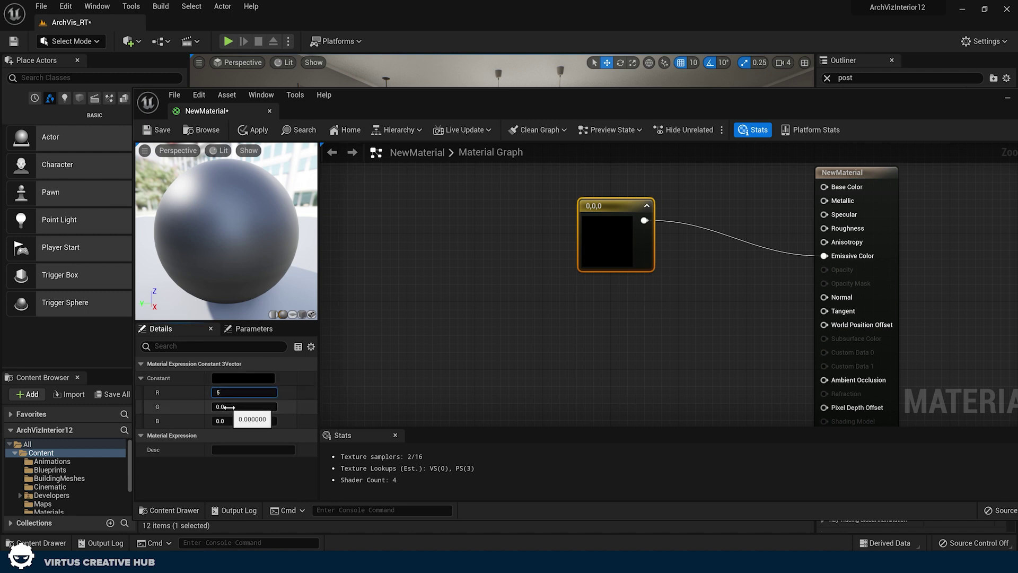
{"action": "key", "text": "Tab"}
{"action": "key", "text": "Tab"}
{"action": "type", "text": "0"}
{"action": "key", "text": "Return"}
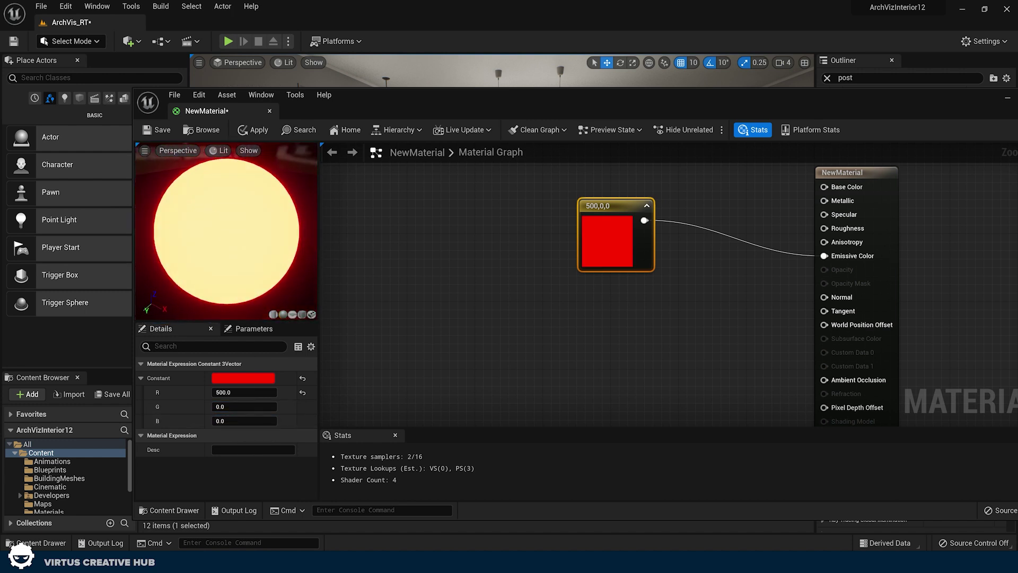
{"action": "left_click", "coordinate": [246, 133]}
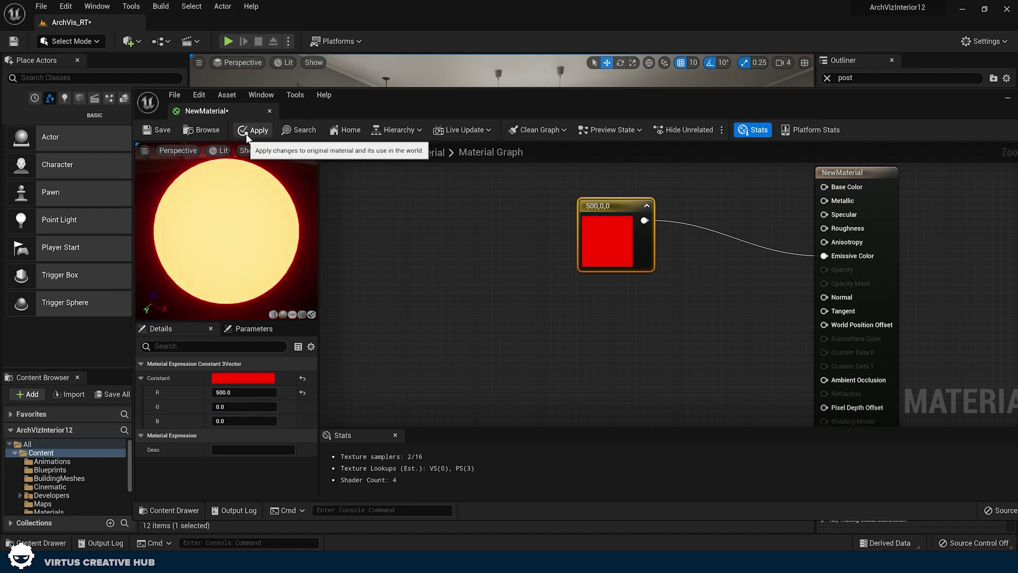
{"action": "left_click", "coordinate": [269, 113]}
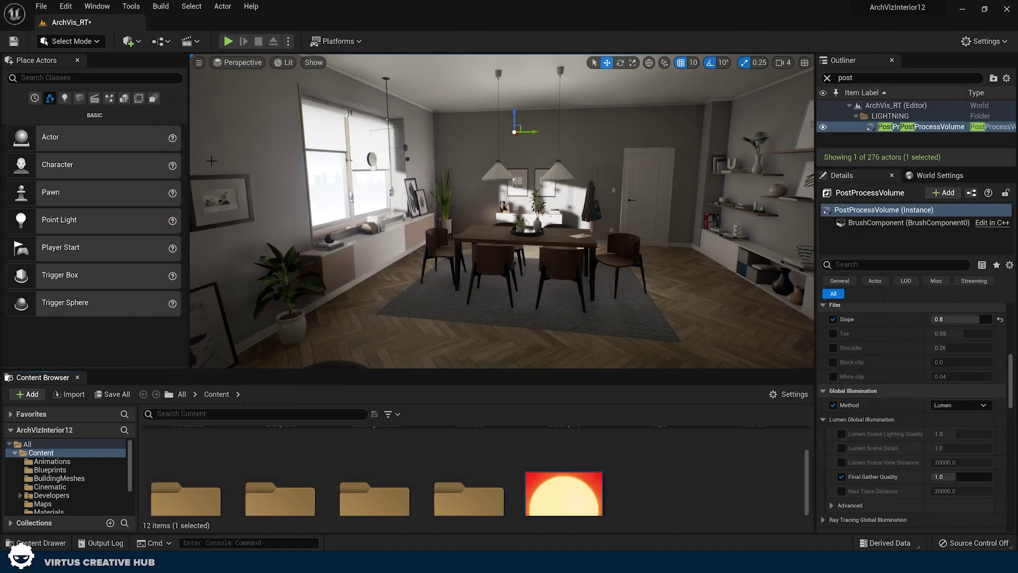
- Add a Cube shape to the level and focus the view on it
{"action": "left_click", "coordinate": [133, 42]}
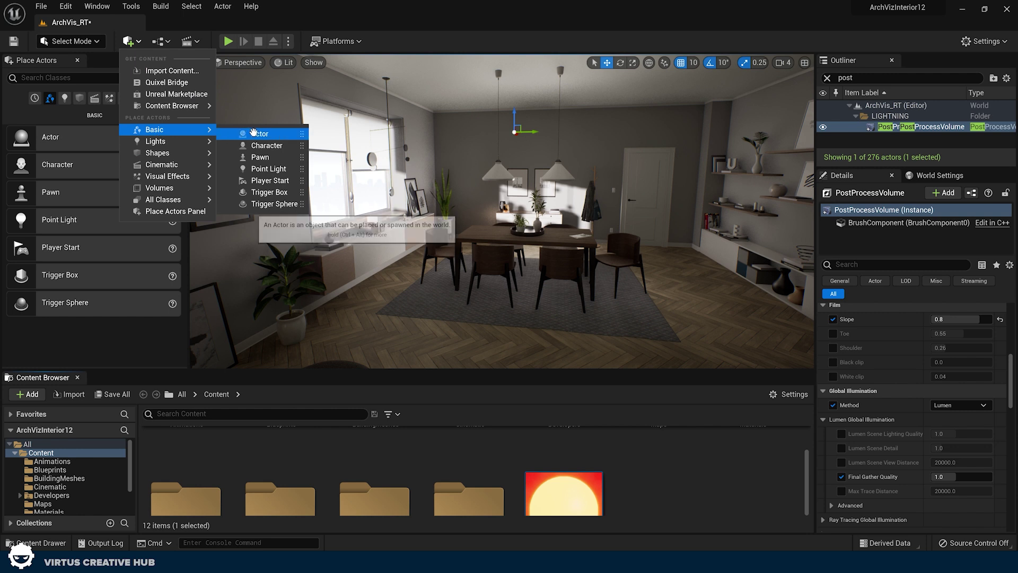
{"action": "mouse_move", "coordinate": [183, 152]}
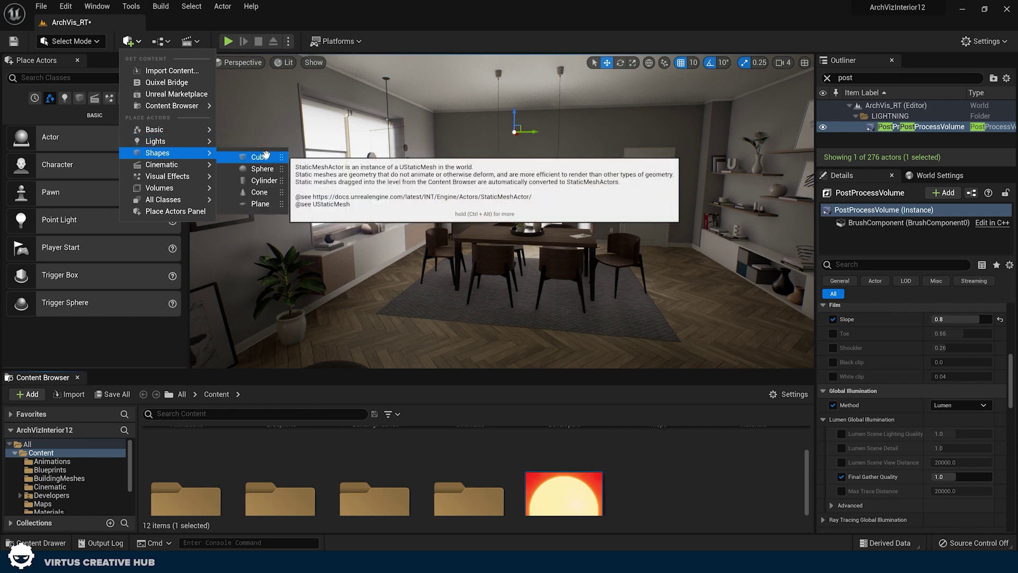
{"action": "left_click", "coordinate": [248, 152]}
{"action": "key", "text": "f"}
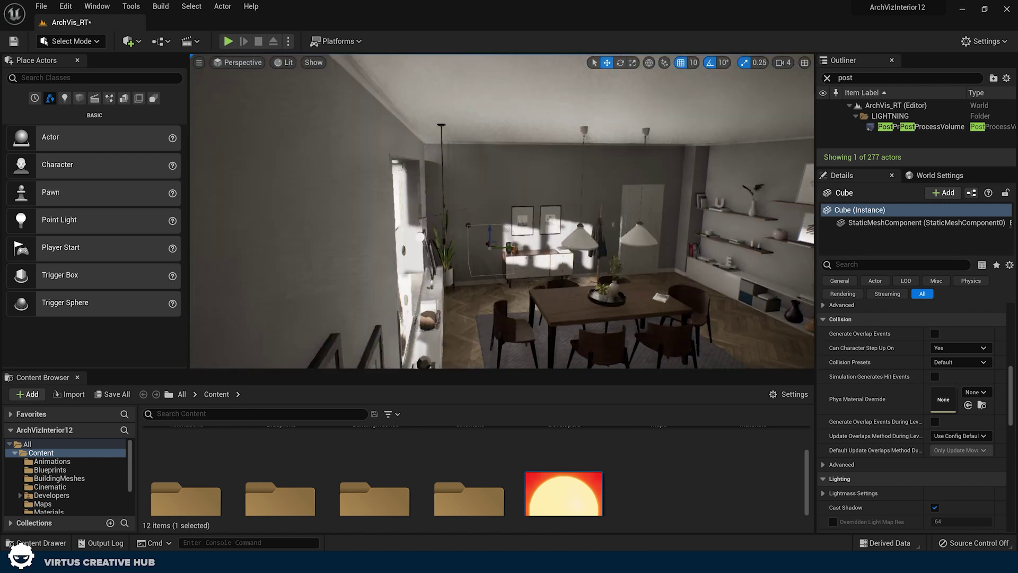
{"action": "key", "text": "f"}
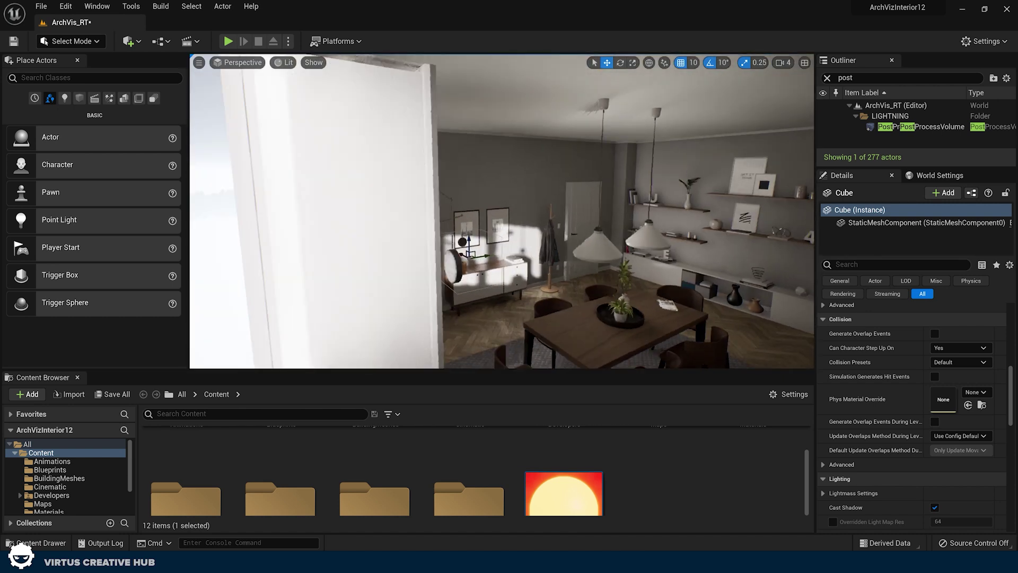
- Move the cube past the dining table into the open floor area between the dining and seating areas
{"action": "left_click_drag", "start_coordinate": [422, 264], "coordinate": [644, 355]}
{"action": "right_click_drag", "start_coordinate": [583, 239], "coordinate": [456, 233]}
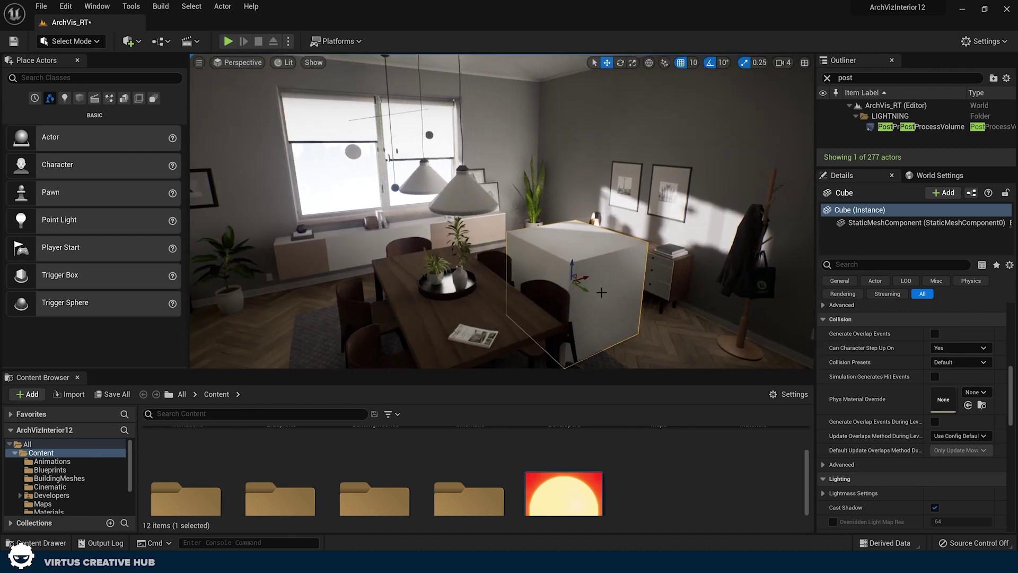
{"action": "left_click_drag", "start_coordinate": [590, 276], "coordinate": [573, 225], "text": "shift"}
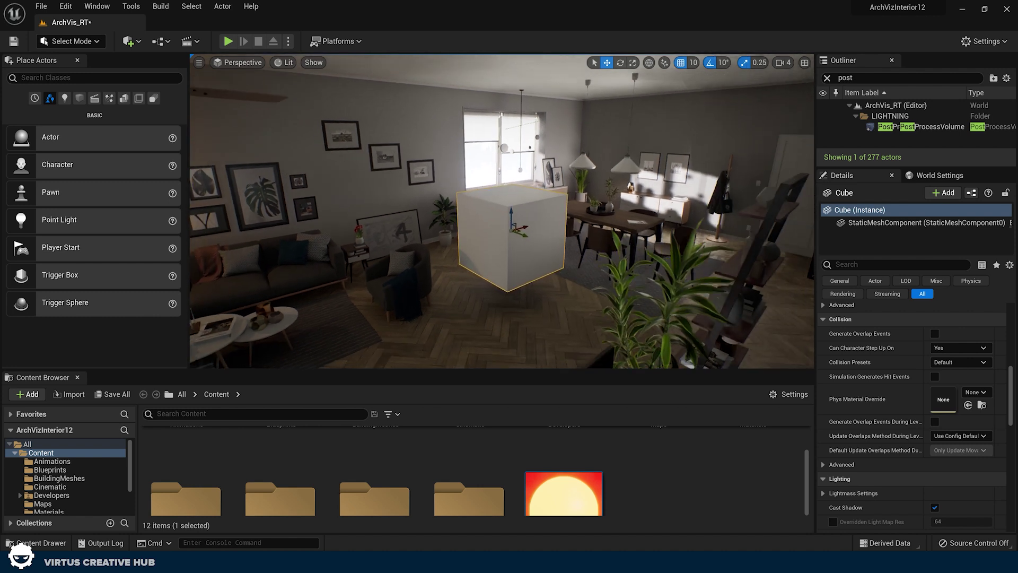
- Apply the red emissive NewMaterial to the cube and view its light on the room from several angles
{"action": "left_click_drag", "start_coordinate": [563, 493], "coordinate": [525, 270]}
{"action": "right_click_drag", "start_coordinate": [524, 270], "coordinate": [599, 271]}
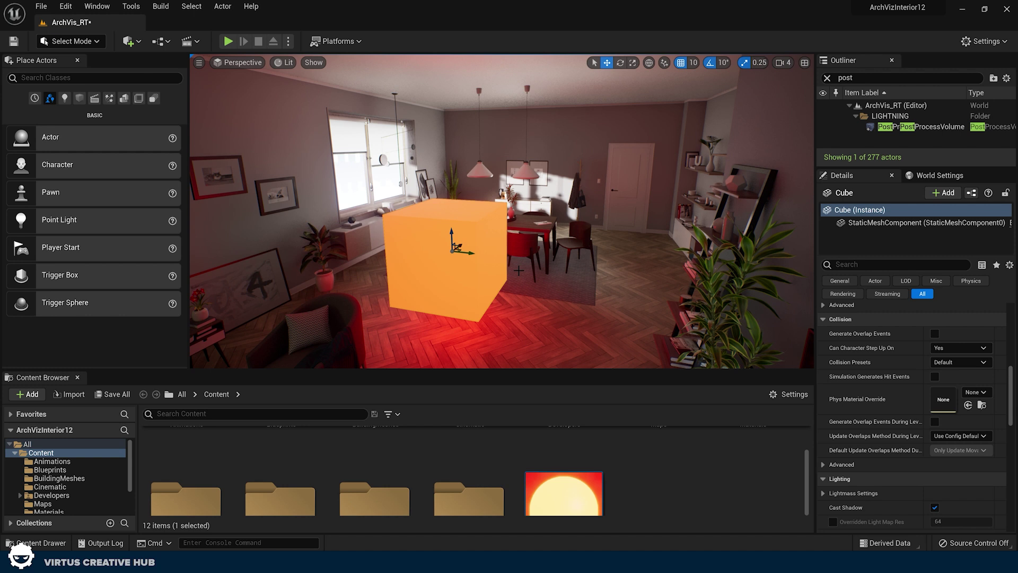
{"action": "right_click_drag", "start_coordinate": [472, 271], "coordinate": [318, 297]}
{"action": "right_click_drag", "start_coordinate": [501, 211], "coordinate": [339, 207]}
{"action": "right_click_drag", "start_coordinate": [516, 246], "coordinate": [560, 220]}
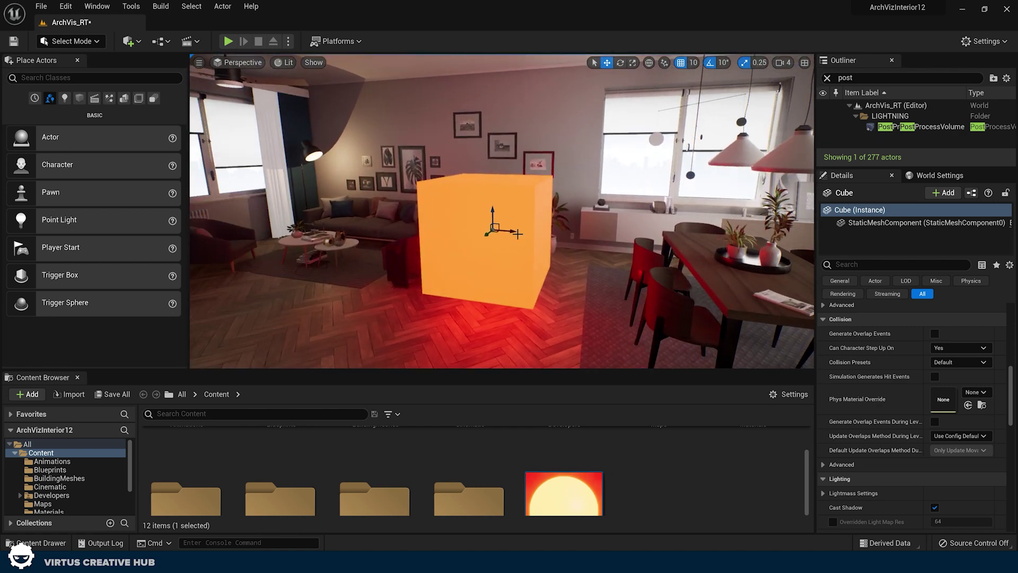
- Move the emissive cube up in front of the sofa area to test its lighting, and delete it
{"action": "left_click_drag", "start_coordinate": [512, 233], "coordinate": [377, 134]}
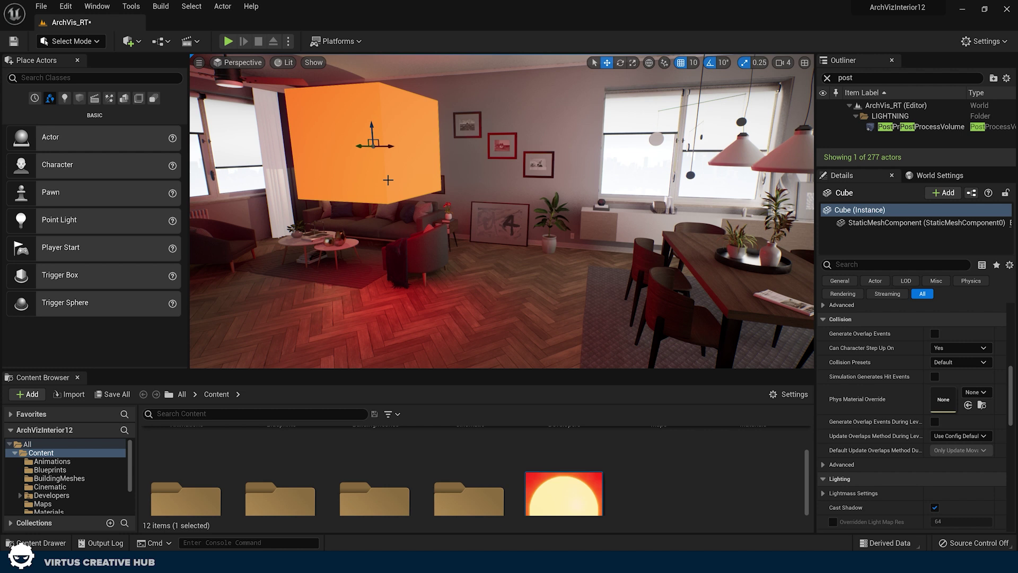
{"action": "key", "text": "Delete"}
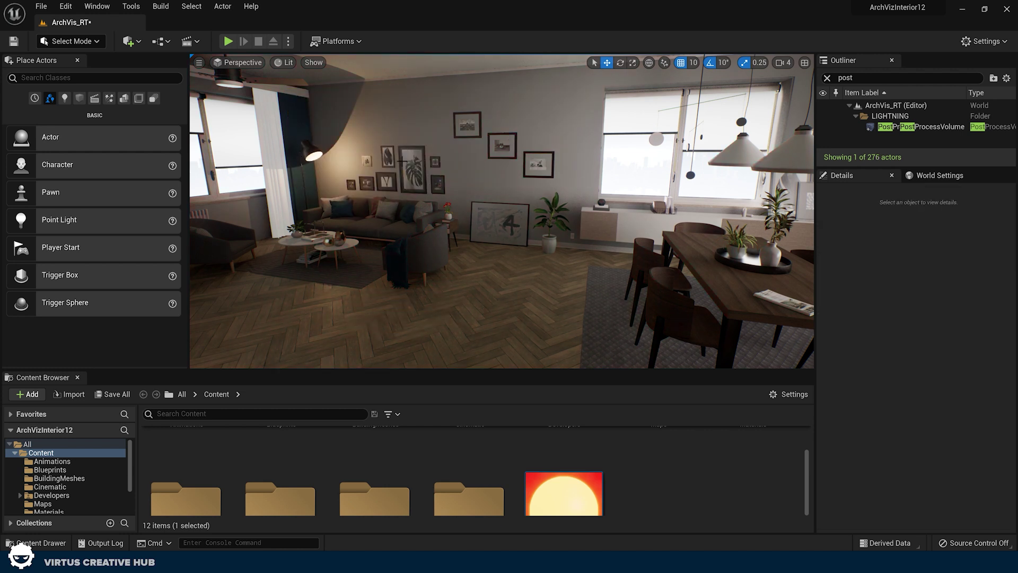
- Select the PostProcessVolume and bring its Reflections settings into view while facing the TV wall
{"action": "right_click_drag", "start_coordinate": [430, 233], "coordinate": [212, 236]}
{"action": "right_click_drag", "start_coordinate": [493, 207], "coordinate": [446, 207]}
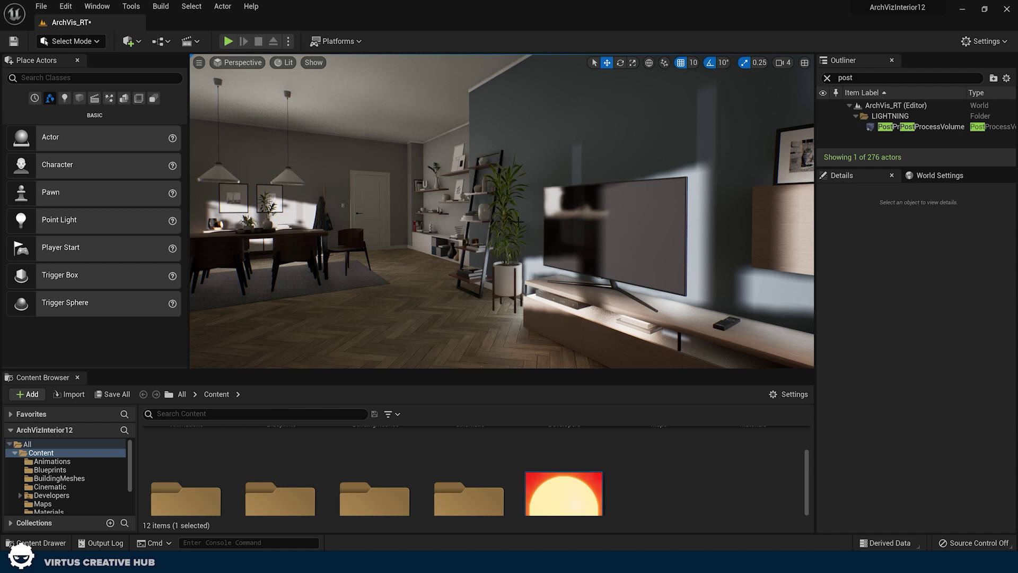
{"action": "mouse_move", "coordinate": [563, 166]}
{"action": "right_mouse_down"}
{"action": "mouse_move", "coordinate": [551, 164]}
{"action": "mouse_move", "coordinate": [563, 166]}
{"action": "right_mouse_up"}
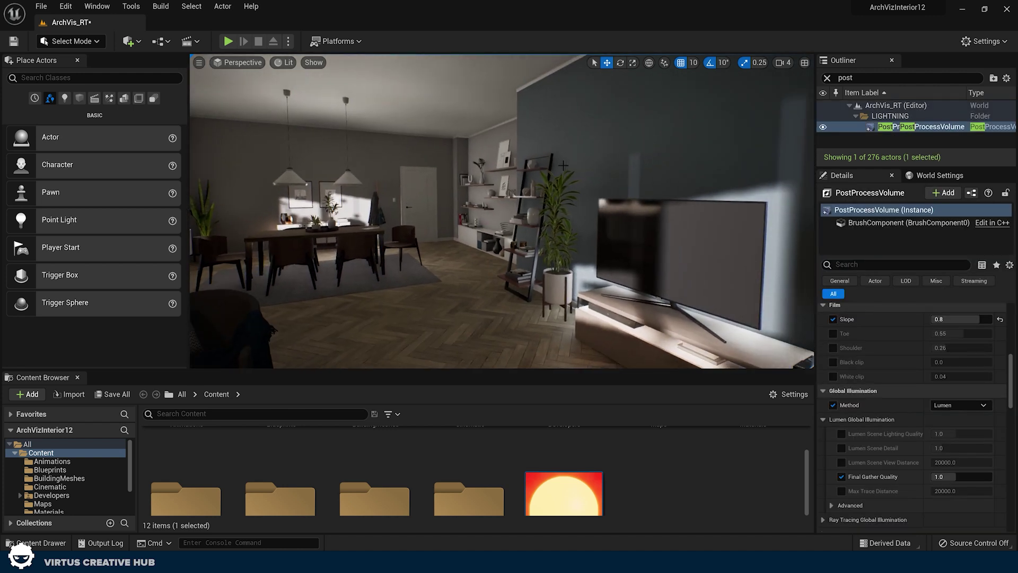
{"action": "left_click", "coordinate": [882, 129]}
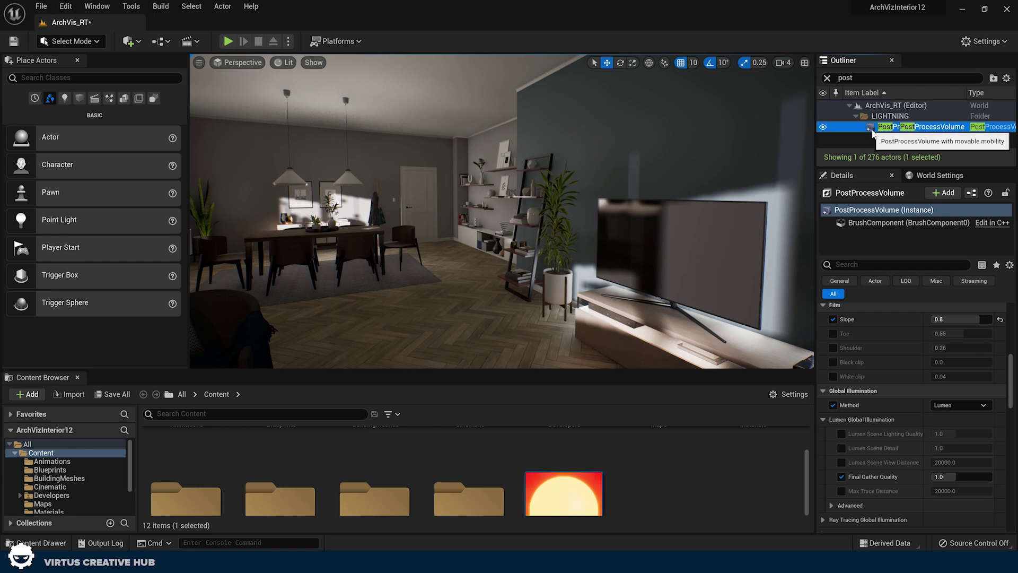
{"action": "mouse_move", "coordinate": [565, 111]}
{"action": "right_mouse_down"}
{"action": "mouse_move", "coordinate": [566, 125]}
{"action": "mouse_move", "coordinate": [562, 101]}
{"action": "mouse_move", "coordinate": [566, 111]}
{"action": "right_mouse_up"}
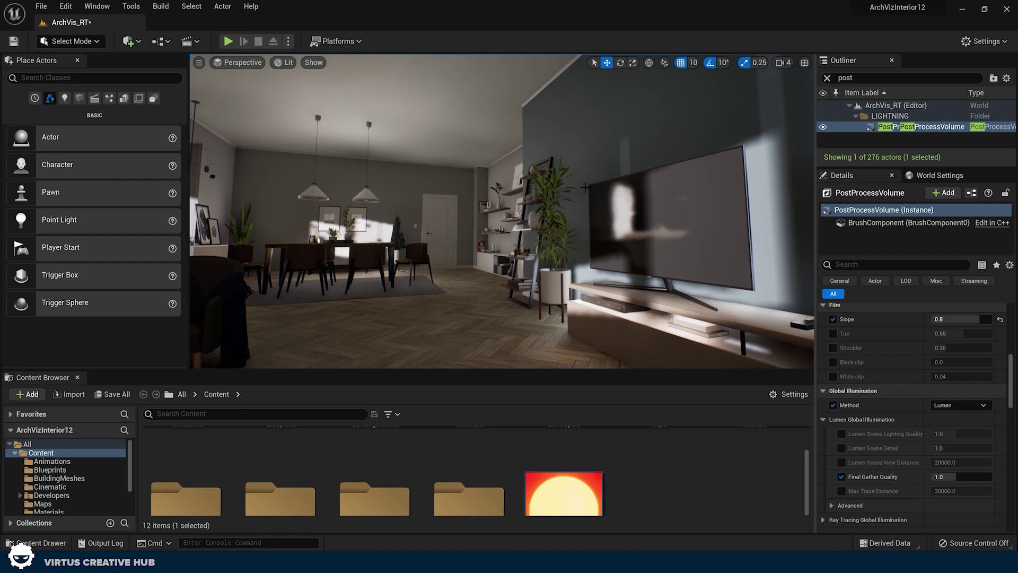
{"action": "scroll", "coordinate": [888, 361], "scroll_direction": "down", "scroll_amount": 5}
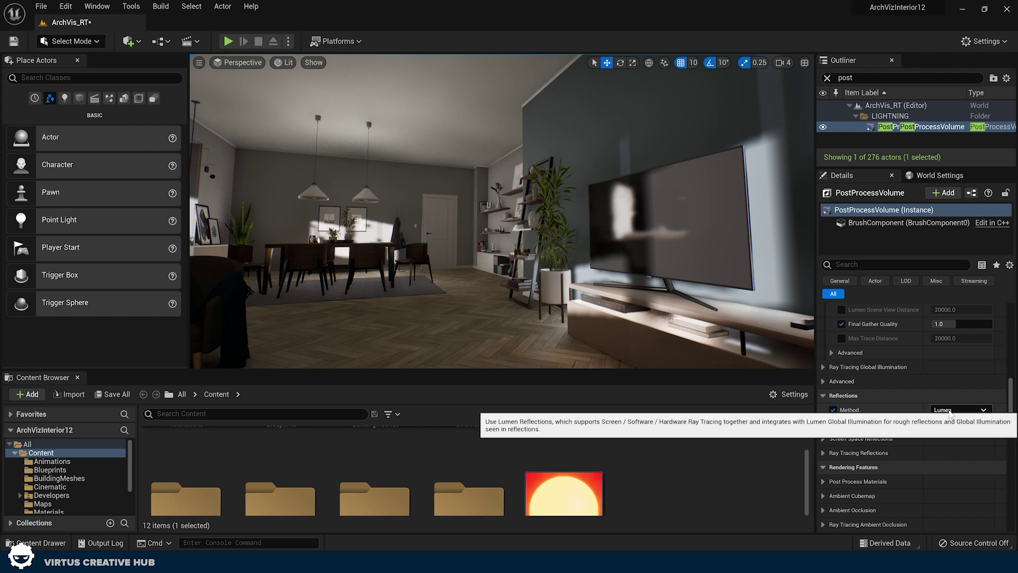
- Examine the Lumen reflections on the TV, the coffee table objects and the surrounding living area
{"action": "key", "text": "w"}
{"action": "mouse_move", "coordinate": [530, 245]}
{"action": "right_mouse_down"}
{"action": "mouse_move", "coordinate": [572, 243]}
{"action": "mouse_move", "coordinate": [535, 244]}
{"action": "right_mouse_up"}
{"action": "key", "text": "d"}
{"action": "right_click_drag", "start_coordinate": [476, 196], "coordinate": [462, 279]}
{"action": "key", "text": "s"}
{"action": "key", "text": "w"}
{"action": "key", "text": "q"}
{"action": "key", "text": "e"}
{"action": "key", "text": "a"}
{"action": "key", "text": "s"}
{"action": "left_click_drag", "start_coordinate": [464, 315], "coordinate": [464, 318]}
- Set the PostProcessVolume's Reflections Method to Screen Space and check the reflections on the faceted vases
{"action": "left_click", "coordinate": [960, 409]}
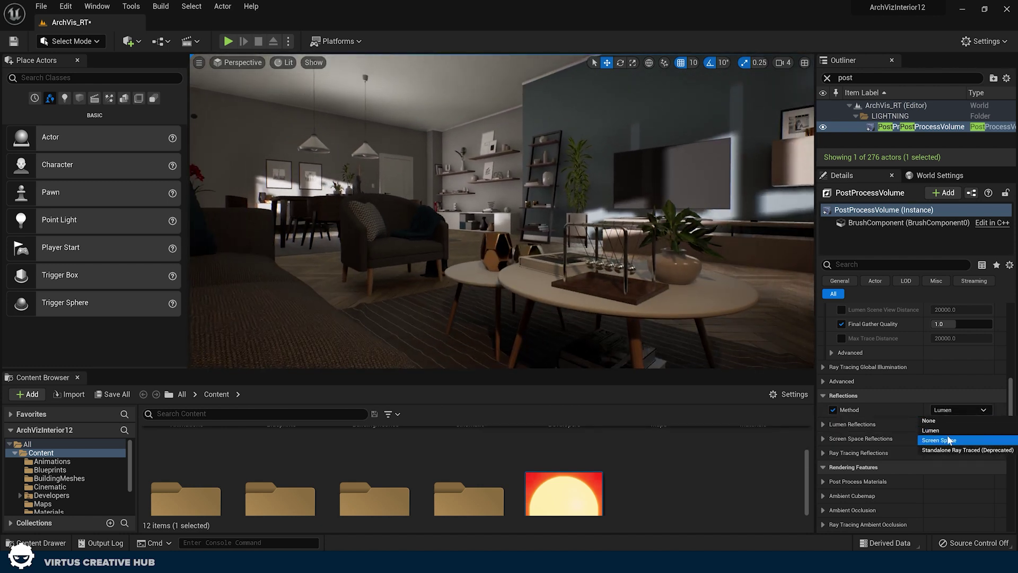
{"action": "left_click", "coordinate": [947, 440]}
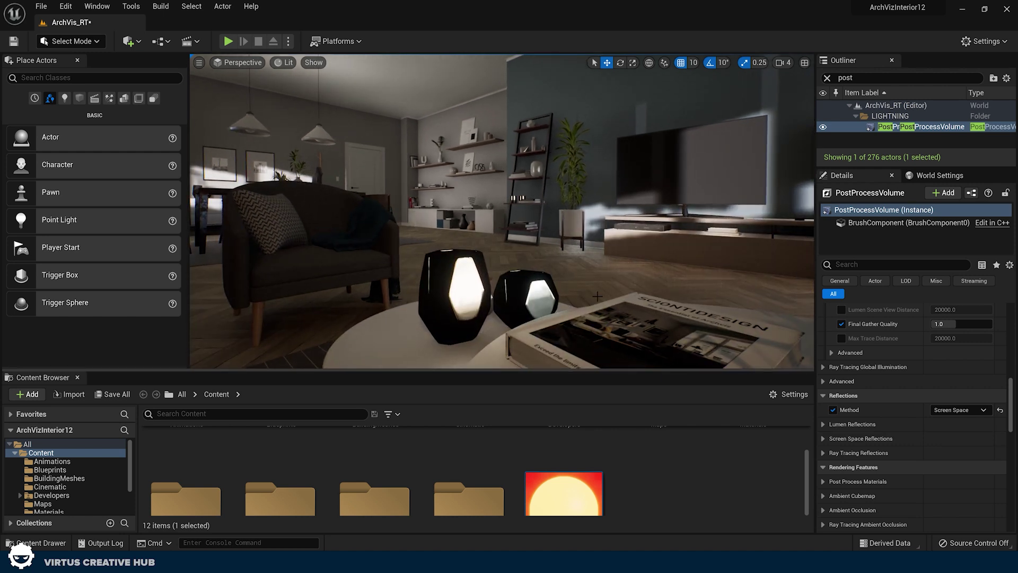
{"action": "right_click_drag", "start_coordinate": [639, 256], "coordinate": [753, 256]}
{"action": "key", "text": "a"}
{"action": "key", "text": "d"}
{"action": "right_click_drag", "start_coordinate": [689, 256], "coordinate": [371, 275]}
{"action": "key", "text": "s"}
{"action": "key", "text": "w"}
- Show the editor icons in the viewport and delete the BoxReflectionCapture actor above the dining table
{"action": "key", "text": "g"}
{"action": "key", "text": "s"}
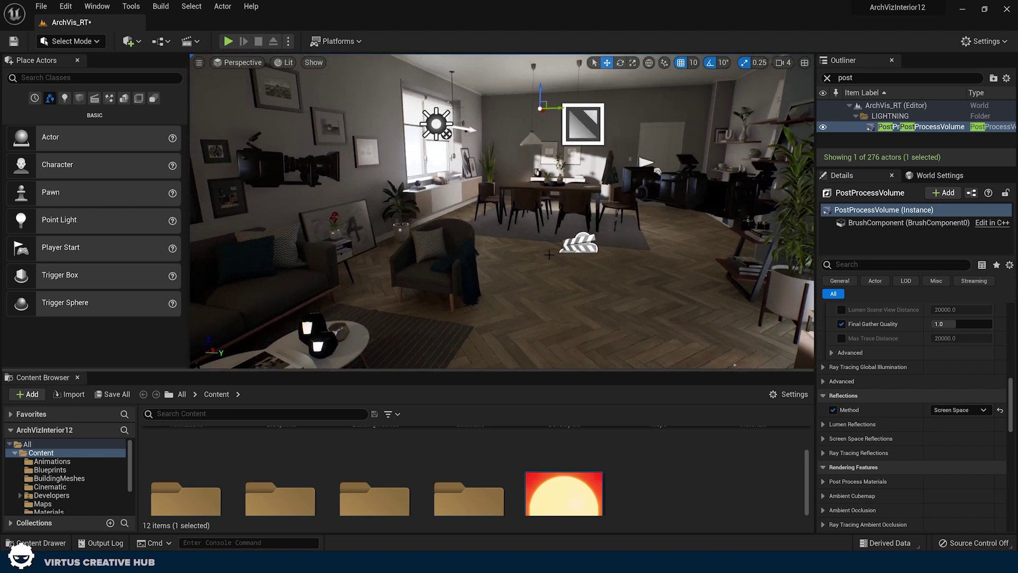
{"action": "left_click", "coordinate": [597, 136]}
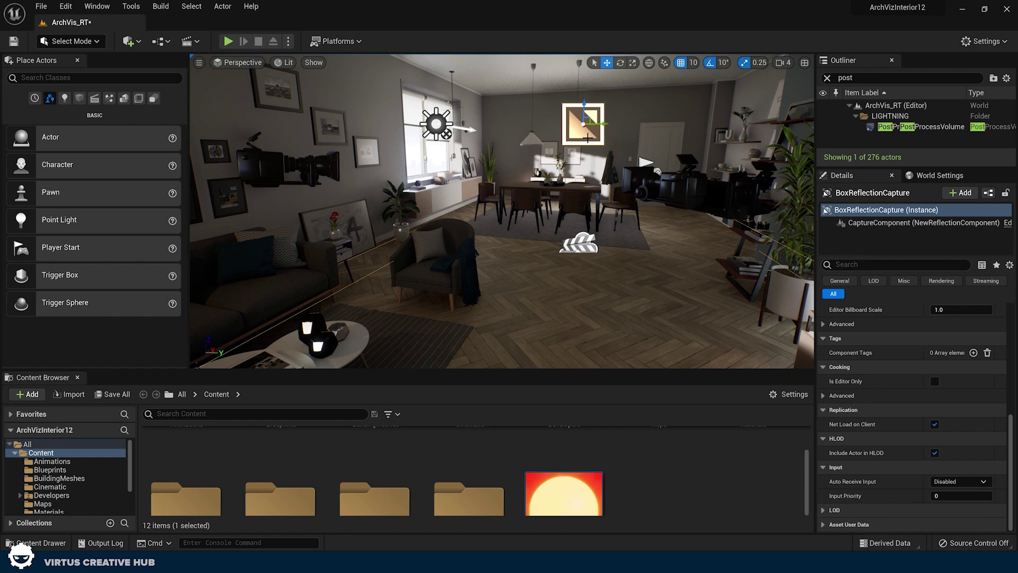
{"action": "right_click_drag", "start_coordinate": [501, 211], "coordinate": [563, 210]}
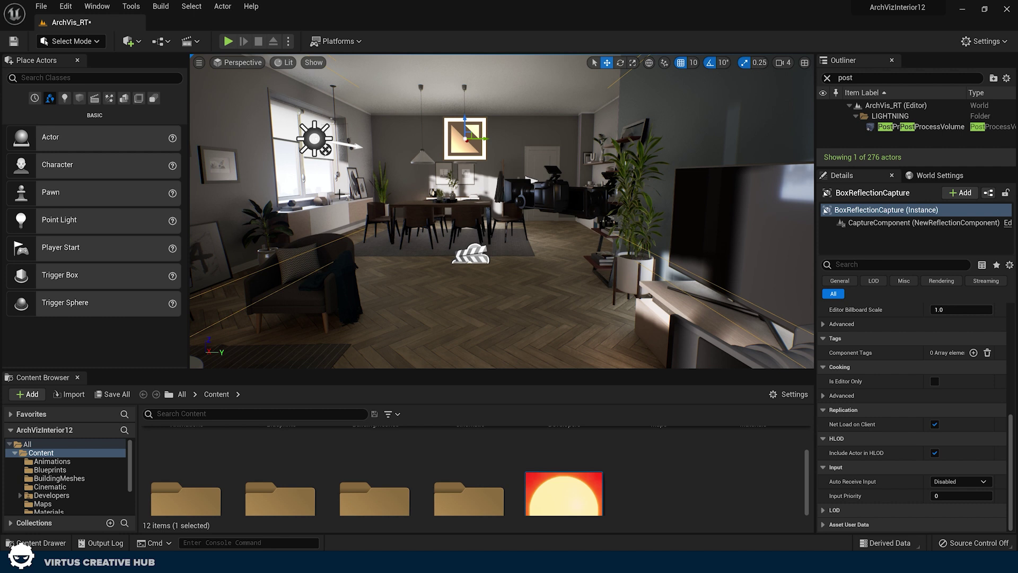
{"action": "right_click_drag", "start_coordinate": [424, 187], "coordinate": [461, 186]}
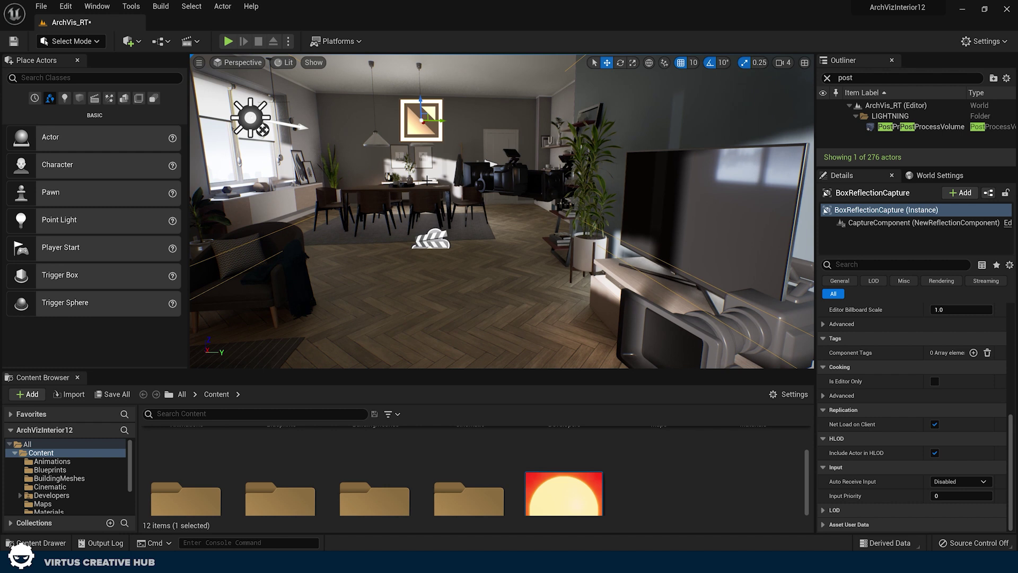
{"action": "right_click_drag", "start_coordinate": [428, 171], "coordinate": [498, 178]}
{"action": "right_click_drag", "start_coordinate": [387, 178], "coordinate": [345, 179]}
{"action": "key", "text": "Delete"}
{"action": "right_click_drag", "start_coordinate": [533, 180], "coordinate": [772, 138]}
- Set the PostProcessVolume's Reflections Method to Lumen and check the reflections near the coffee table
{"action": "left_click", "coordinate": [900, 127]}
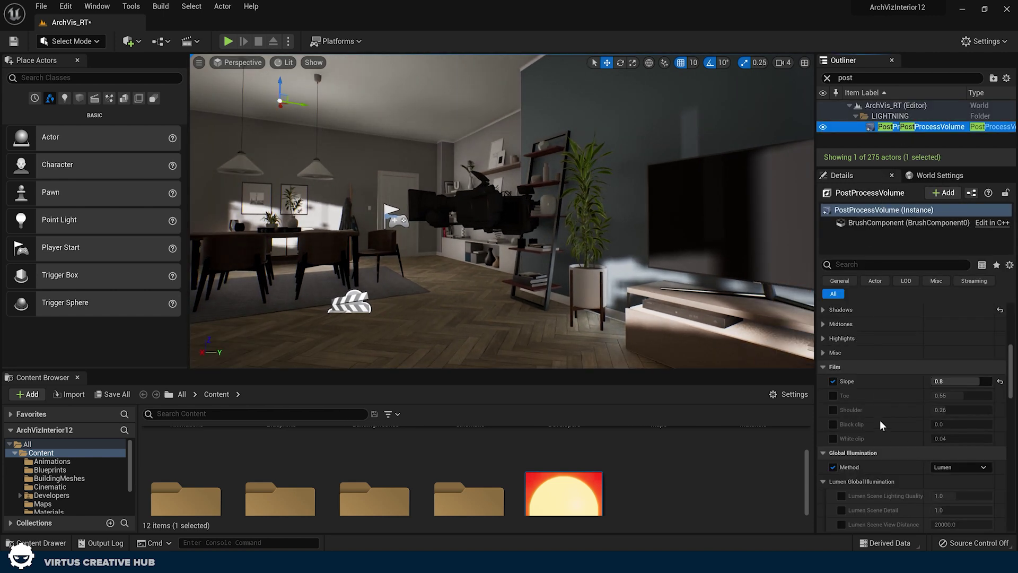
{"action": "scroll", "coordinate": [882, 419], "scroll_direction": "down", "scroll_amount": 5}
{"action": "left_click", "coordinate": [949, 455]}
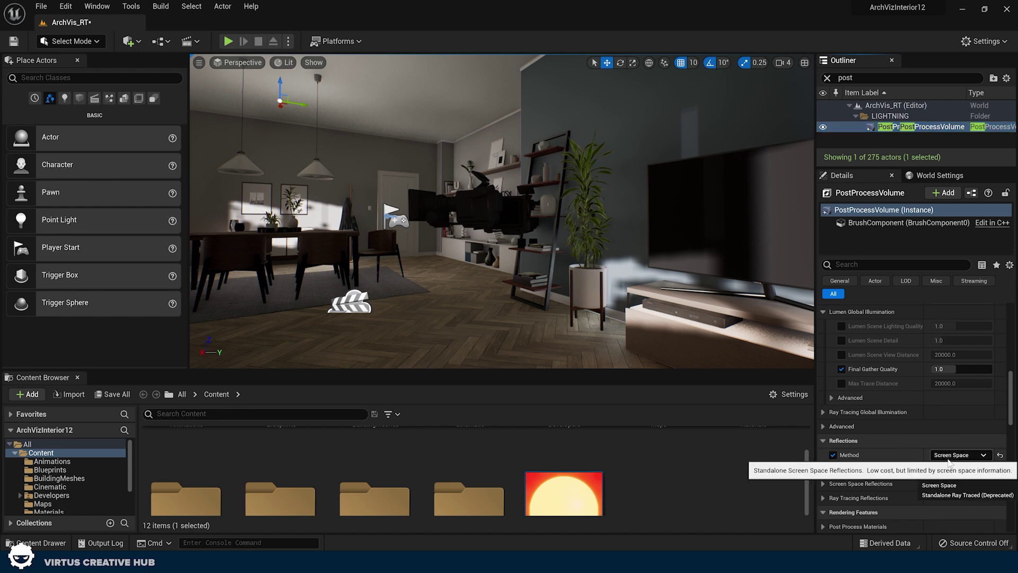
{"action": "left_click", "coordinate": [944, 475]}
{"action": "mouse_move", "coordinate": [501, 211]}
{"action": "right_mouse_down"}
{"action": "mouse_move", "coordinate": [604, 207]}
{"action": "mouse_move", "coordinate": [435, 212]}
{"action": "mouse_move", "coordinate": [435, 165]}
{"action": "mouse_move", "coordinate": [502, 212]}
{"action": "right_mouse_up"}
{"action": "right_click_drag", "start_coordinate": [322, 156], "coordinate": [321, 156]}
{"action": "right_click_drag", "start_coordinate": [656, 254], "coordinate": [655, 254]}
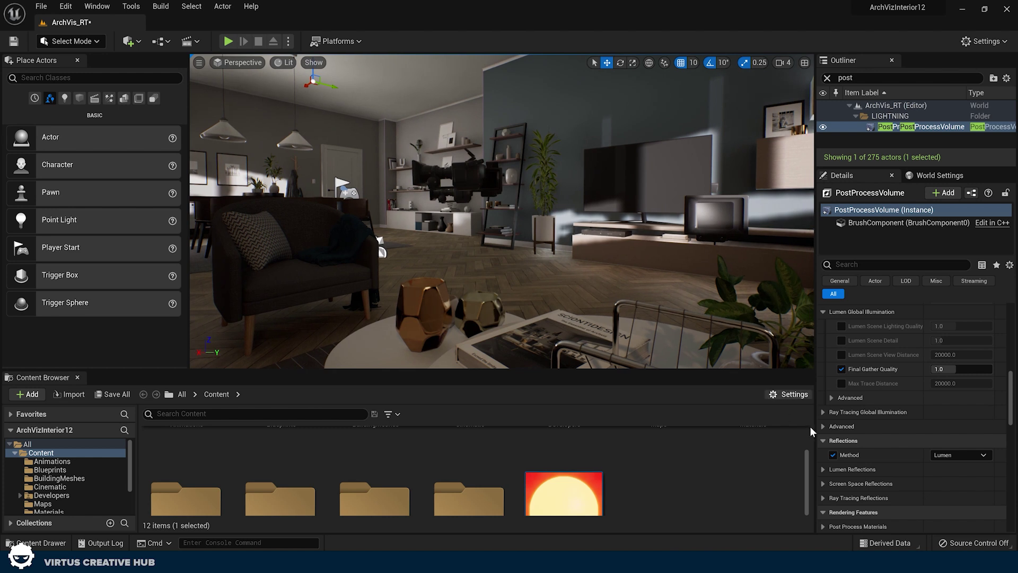
- Enable Quality and Ray Lighting Mode under the PostProcessVolume's Lumen Reflections, and set Quality to 2
{"action": "left_click", "coordinate": [823, 470]}
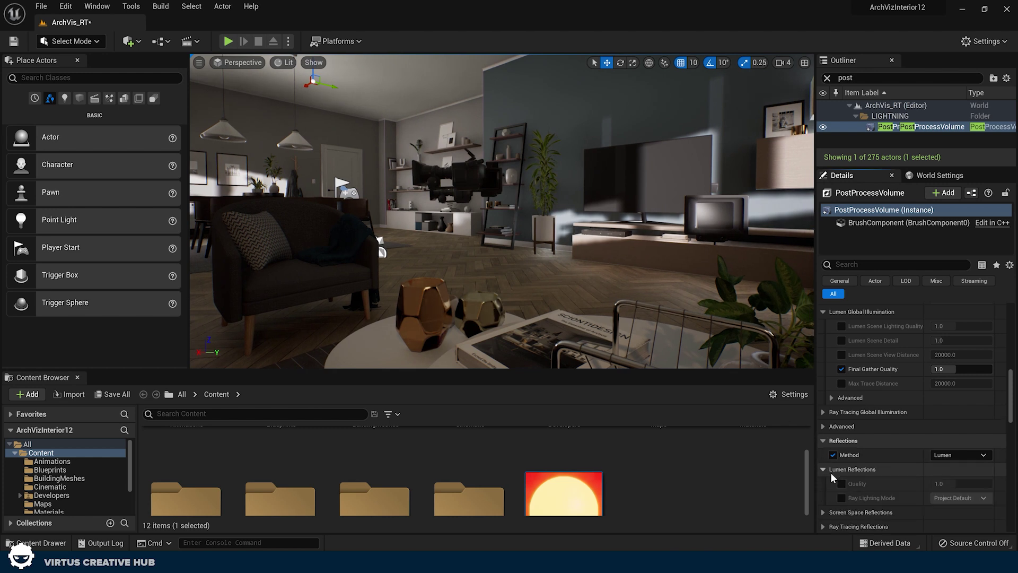
{"action": "left_click", "coordinate": [840, 484]}
{"action": "left_click", "coordinate": [841, 496]}
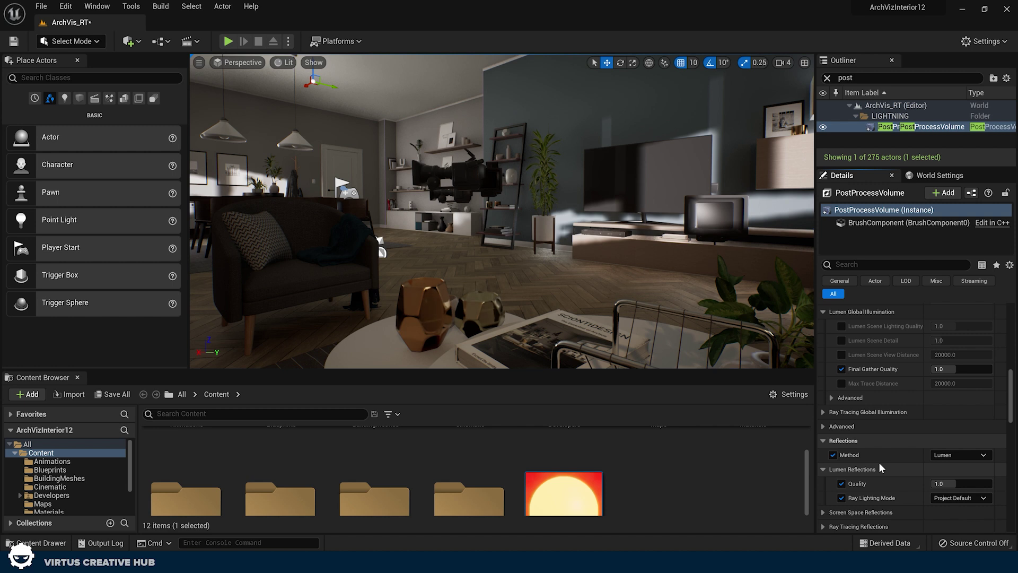
{"action": "left_click_drag", "start_coordinate": [939, 485], "coordinate": [991, 485]}
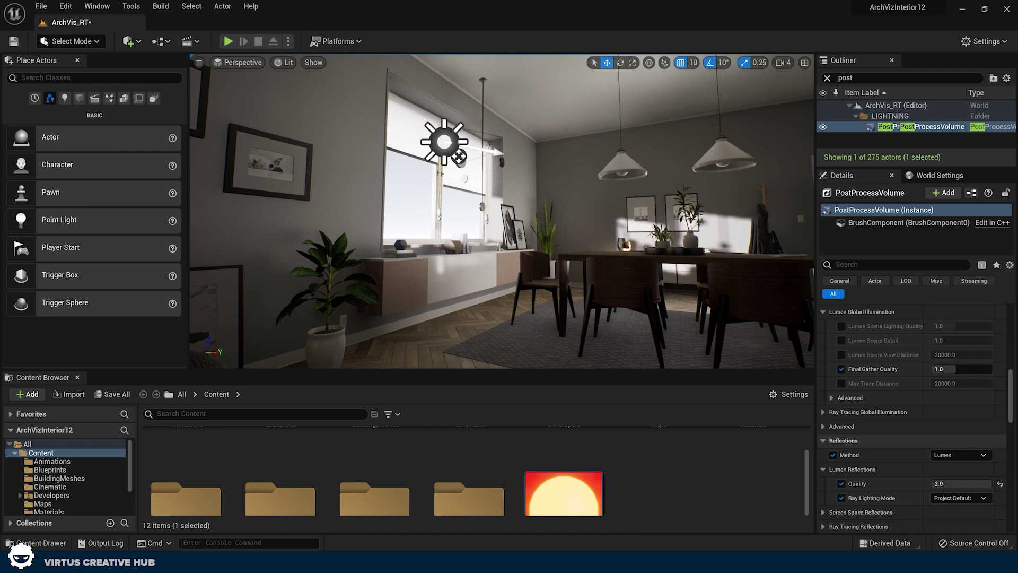
- Filter the PostProcessVolume's details by "bloom"
{"action": "left_click", "coordinate": [870, 77]}
{"action": "left_click", "coordinate": [867, 265]}
{"action": "type", "text": "b"}
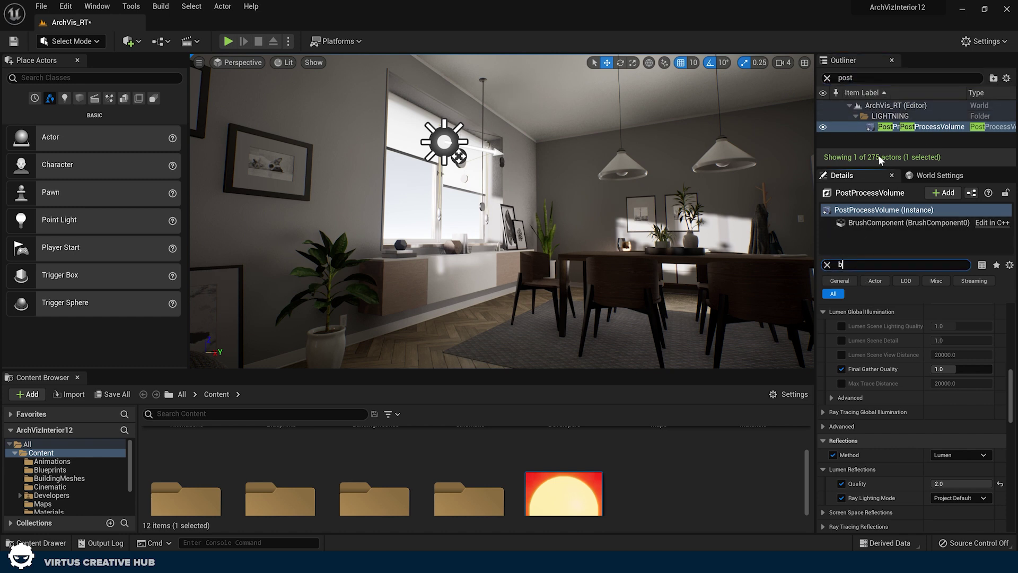
{"action": "type", "text": "loom"}
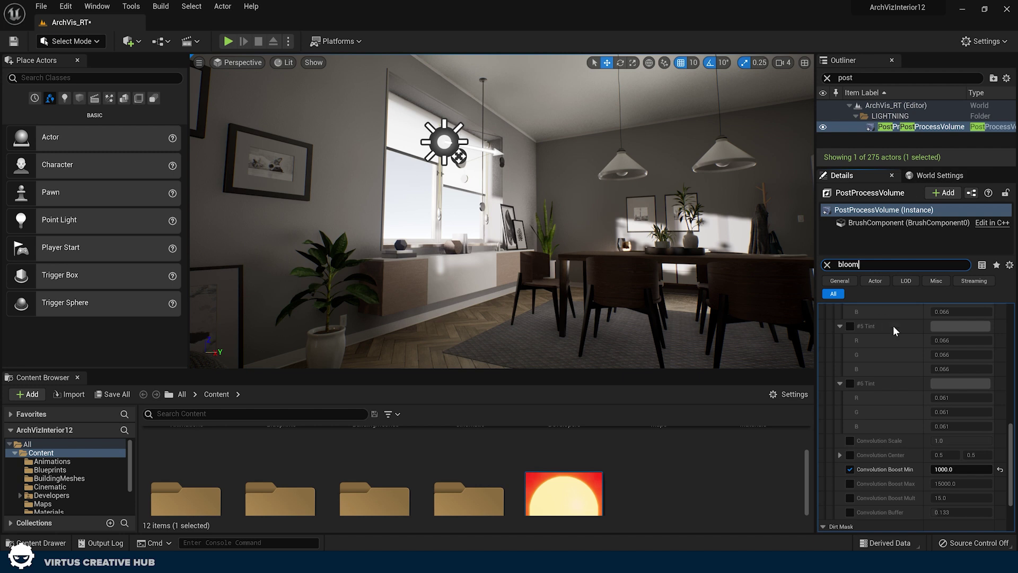
- Switch the PostProcessVolume's bloom Method to Standard and check the bright windows in the living room
{"action": "scroll", "coordinate": [1010, 378], "scroll_direction": "up", "scroll_amount": 10}
{"action": "left_click", "coordinate": [963, 338]}
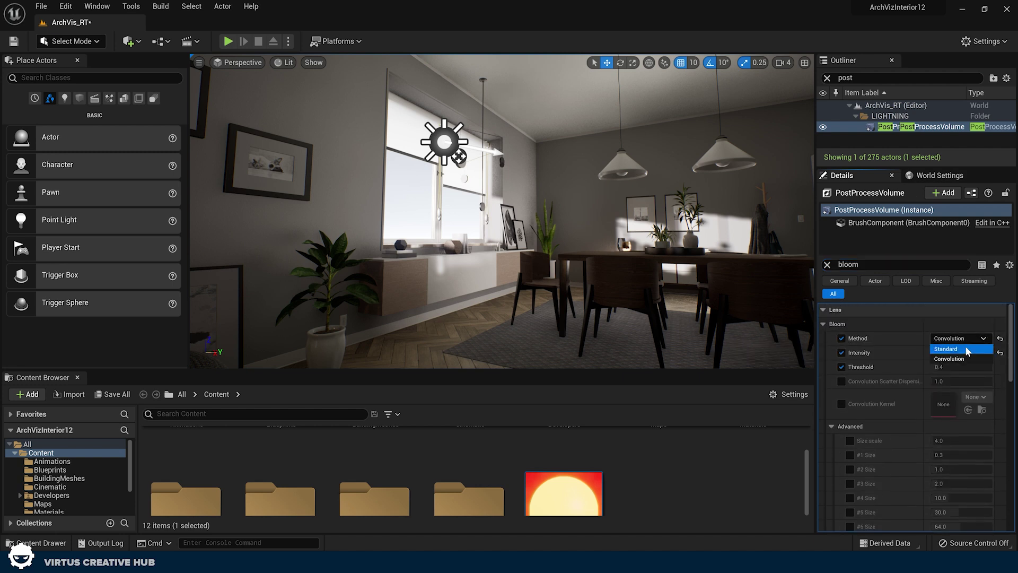
{"action": "left_click", "coordinate": [961, 357]}
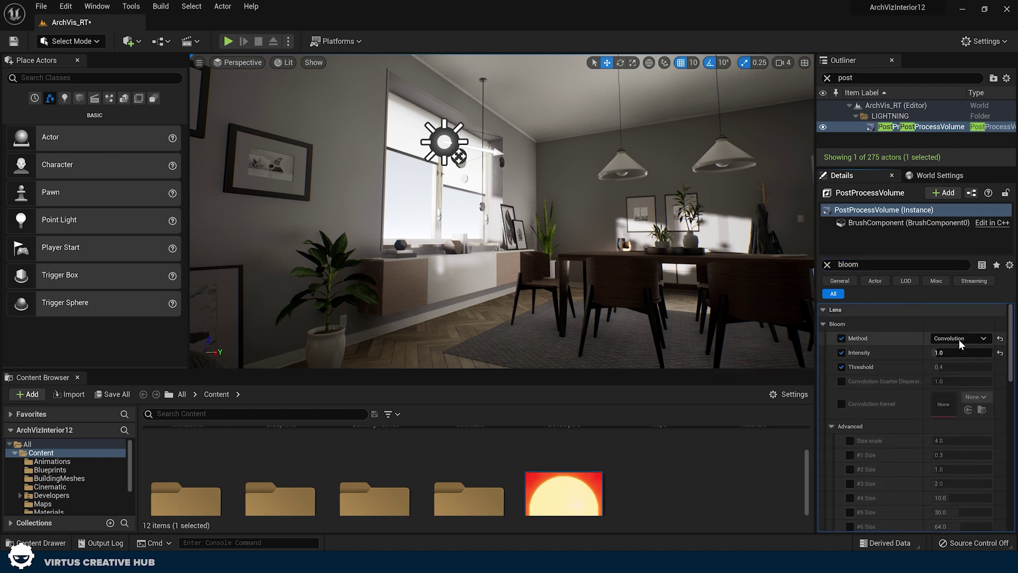
{"action": "left_click", "coordinate": [949, 349]}
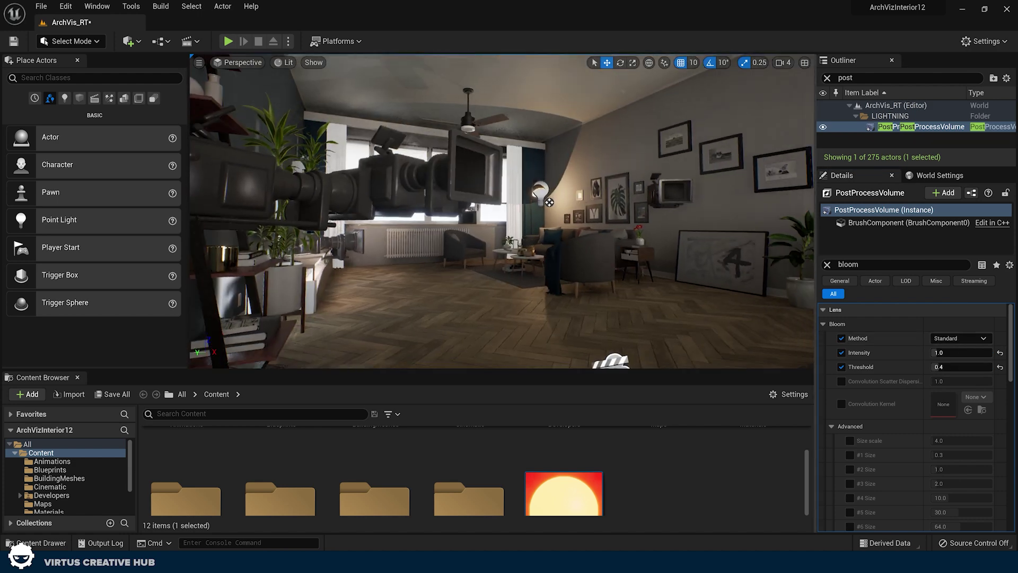
{"action": "right_click_drag", "start_coordinate": [502, 211], "coordinate": [572, 223]}
{"action": "right_click_drag", "start_coordinate": [661, 276], "coordinate": [669, 291]}
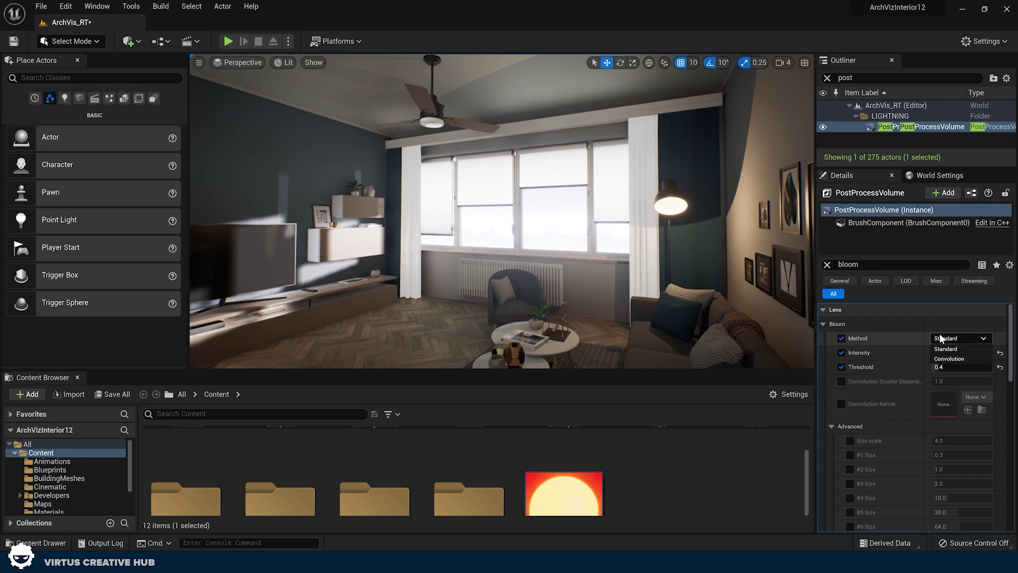
- Set the bloom Method to Convolution, compare it with Standard on the TV screen's reflections, and leave Convolution selected
{"action": "left_click", "coordinate": [944, 359]}
{"action": "right_click_drag", "start_coordinate": [501, 211], "coordinate": [340, 217]}
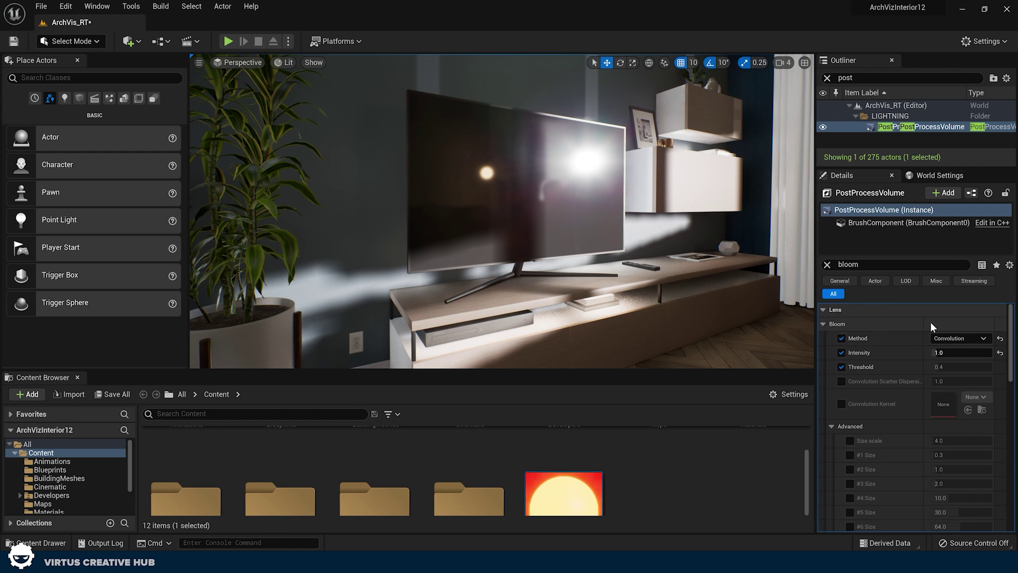
{"action": "left_click", "coordinate": [946, 338]}
{"action": "left_click", "coordinate": [946, 350]}
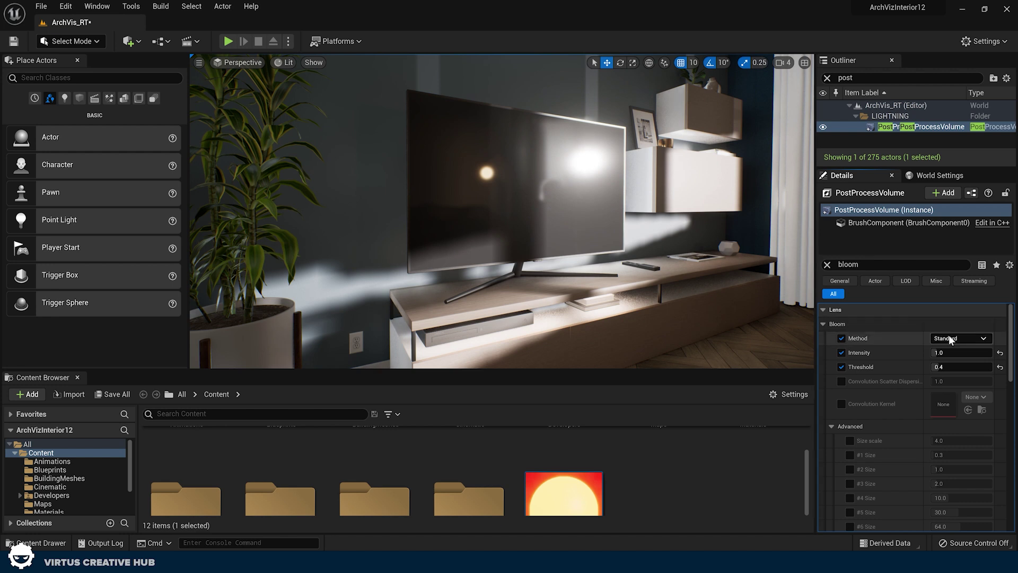
{"action": "left_click", "coordinate": [956, 359]}
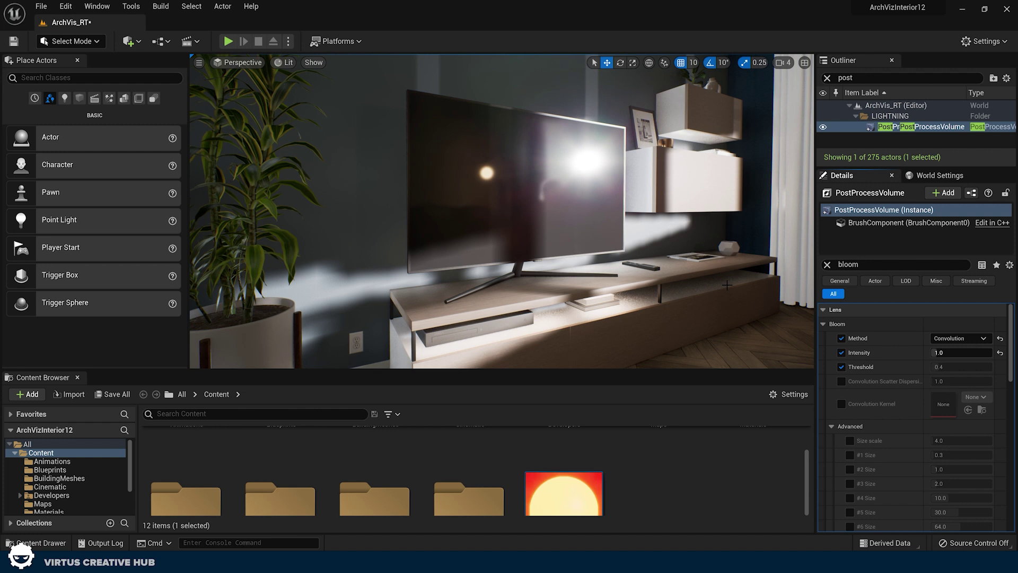
{"action": "right_click_drag", "start_coordinate": [701, 278], "coordinate": [382, 274]}
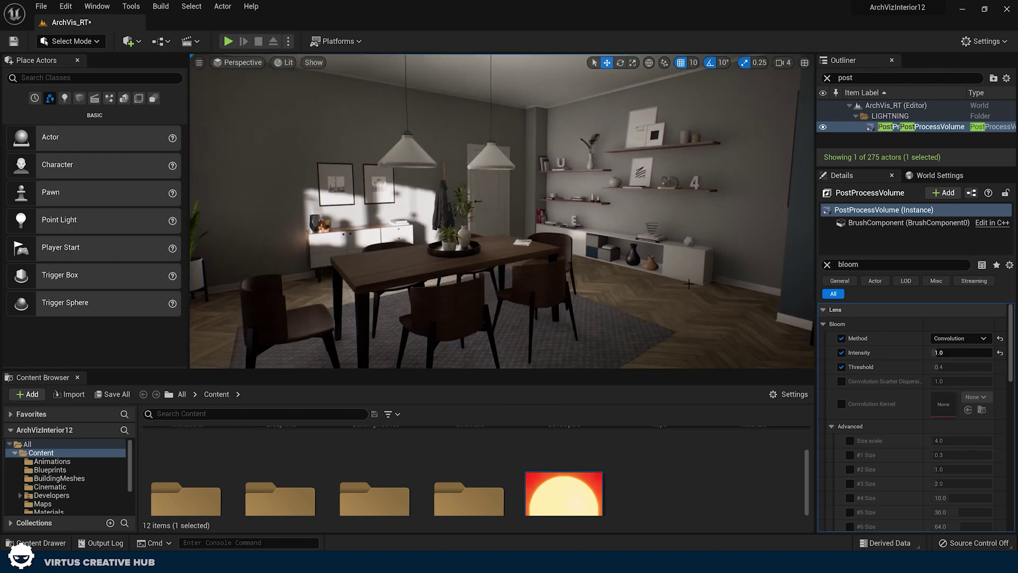